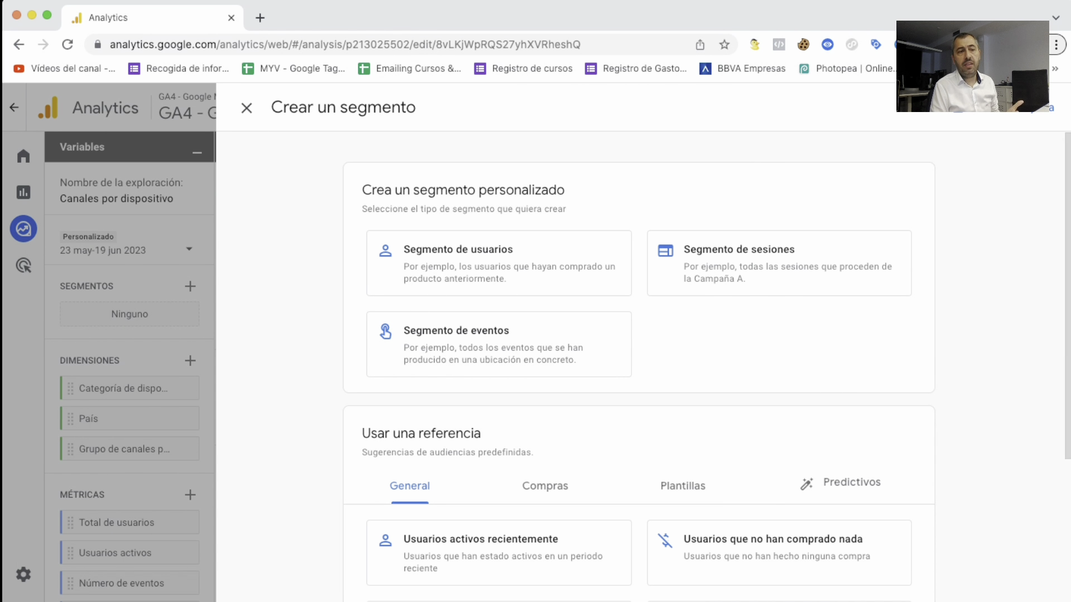
# Step: Review the suggested audiences for new segments, including the Predictivos and Plantillas categories
pyautogui.scroll(-4, 639, 368)
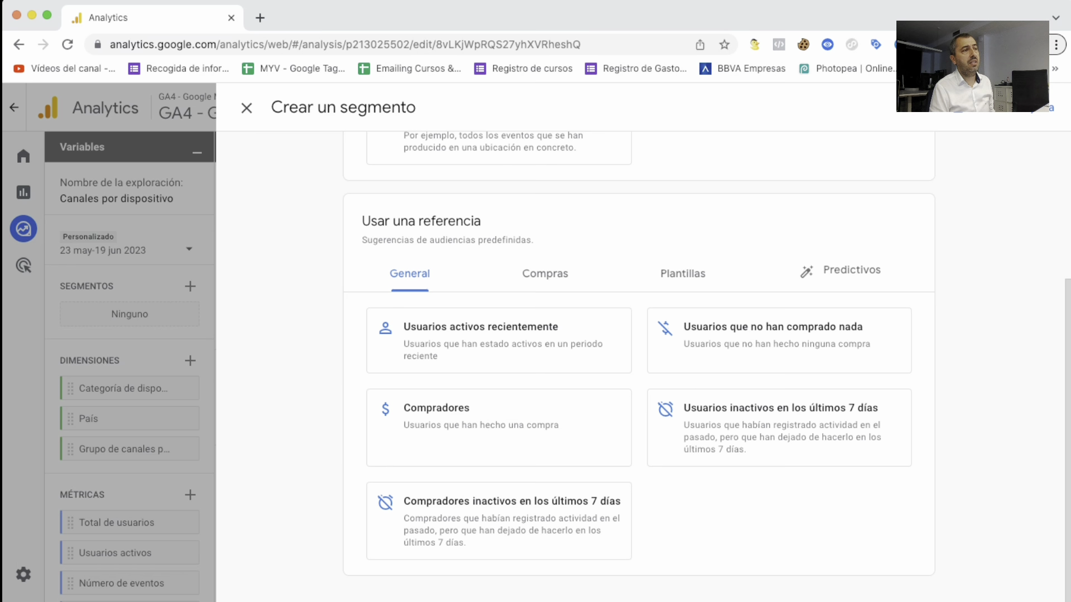
pyautogui.click(840, 269)
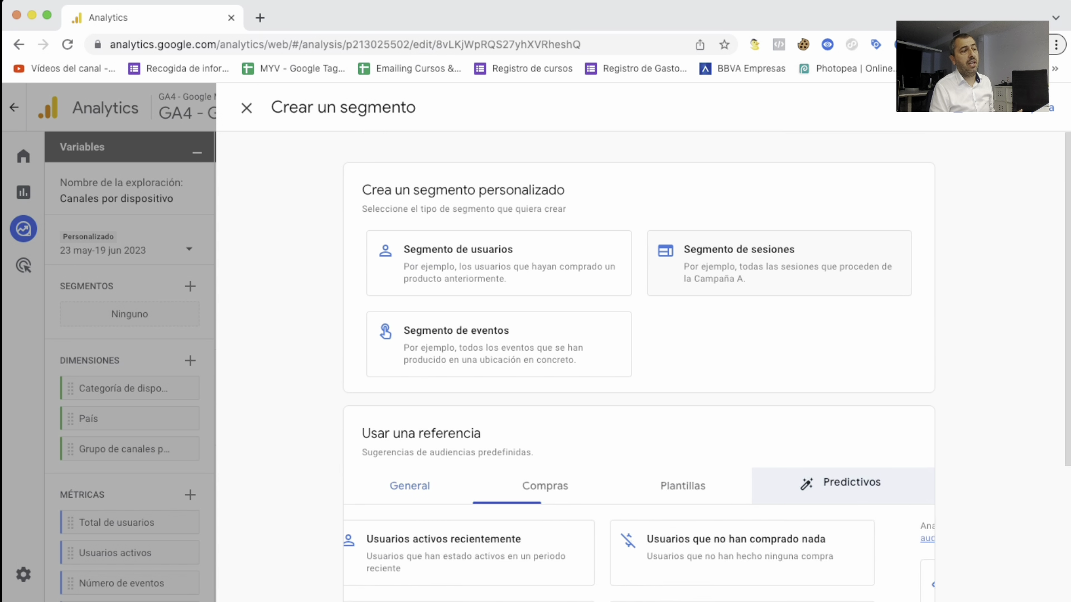
pyautogui.scroll(-2, 639, 368)
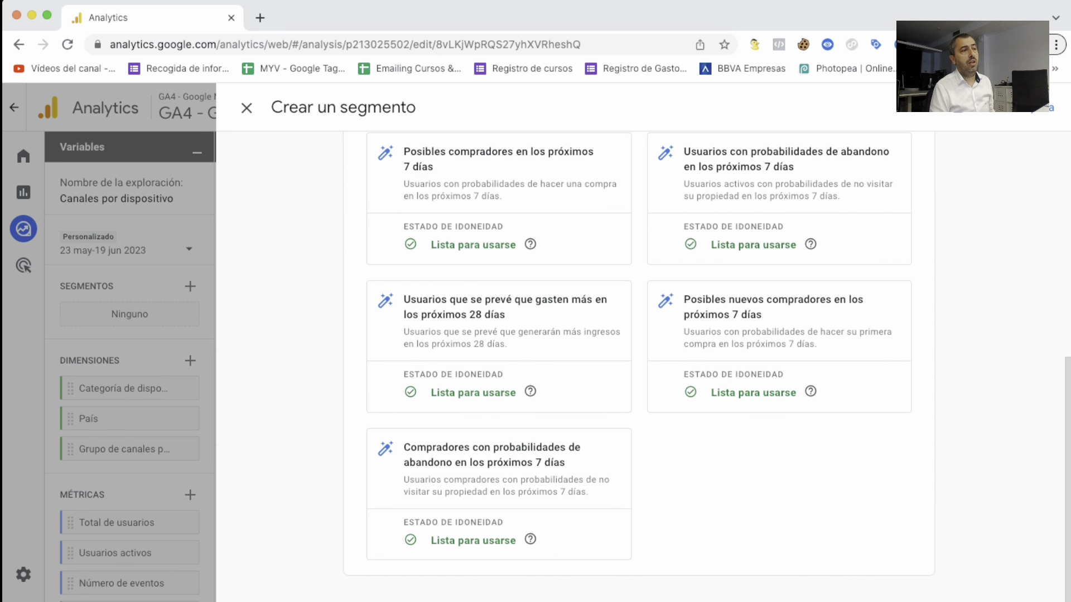
pyautogui.scroll(8, 639, 362)
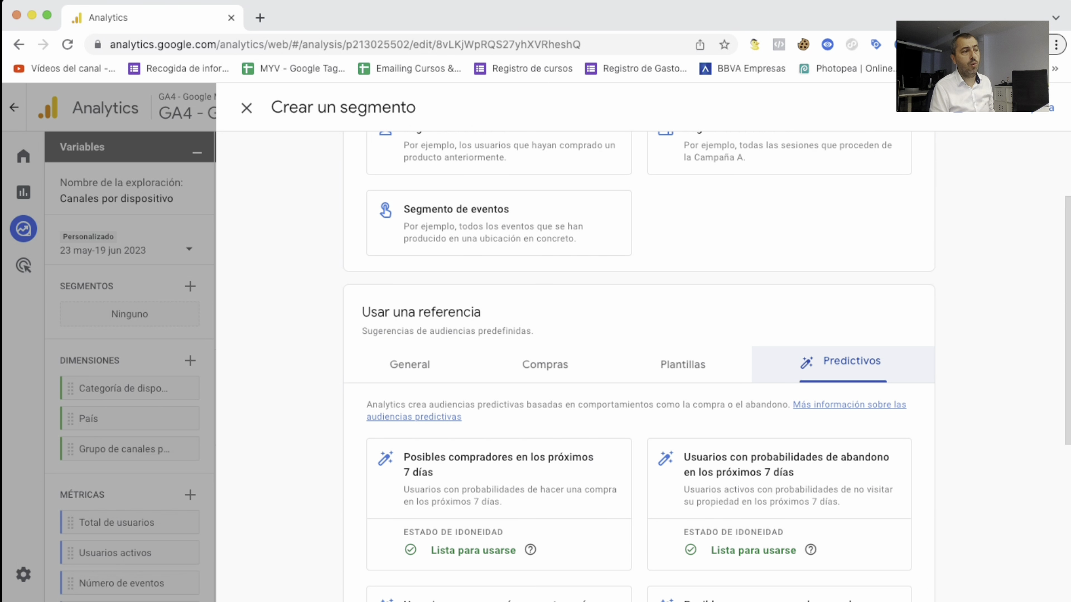
pyautogui.scroll(2, 638, 363)
pyautogui.scroll(-2, 639, 363)
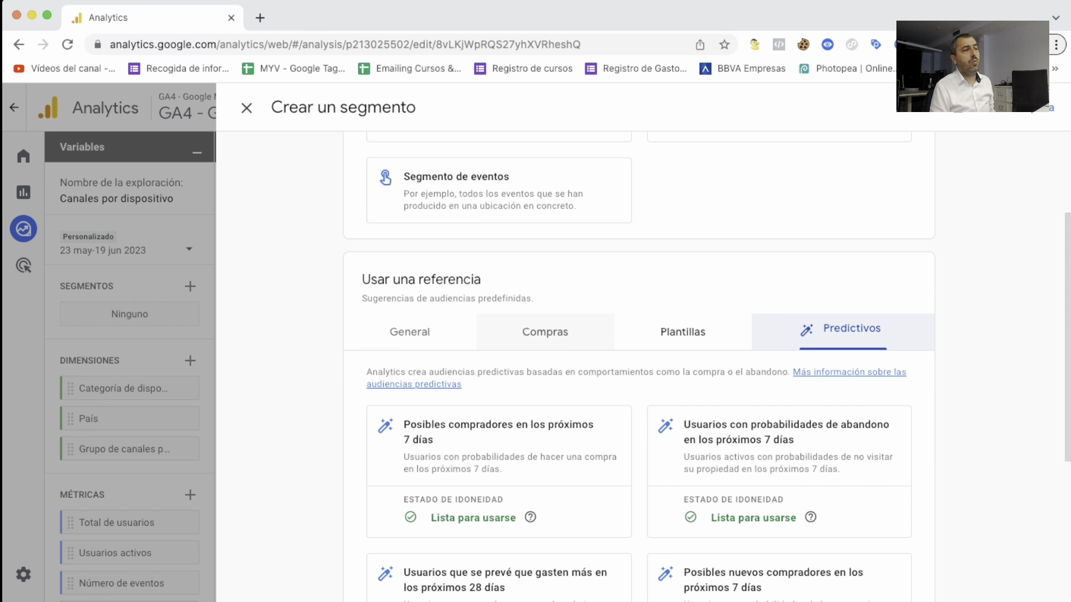
pyautogui.click(683, 332)
pyautogui.scroll(3, 682, 331)
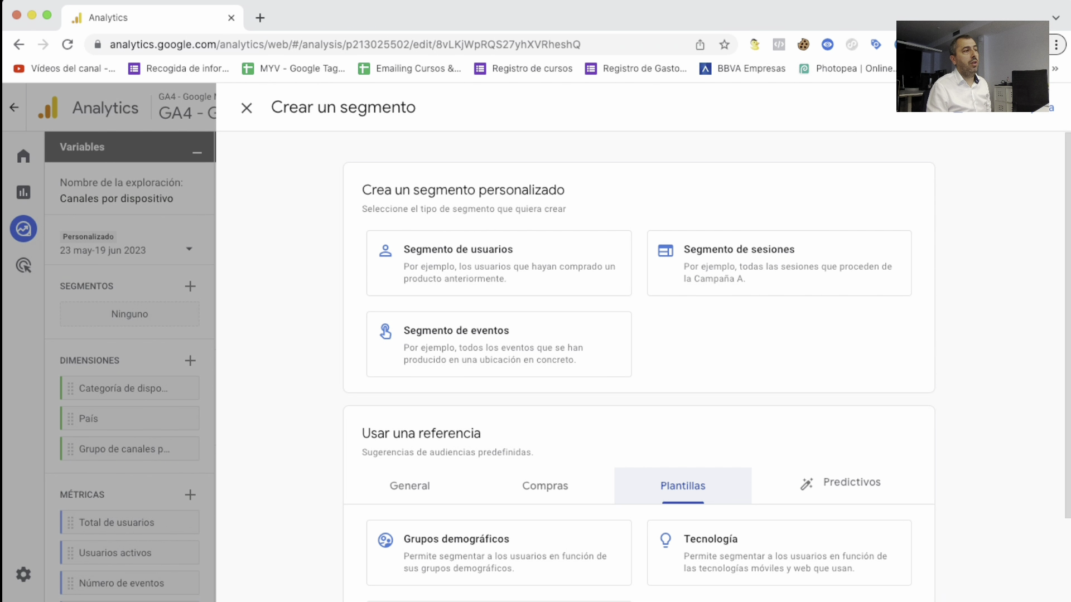
# Step: Create a custom user segment and name it "Usuarios desde Canadá"
pyautogui.click(499, 262)
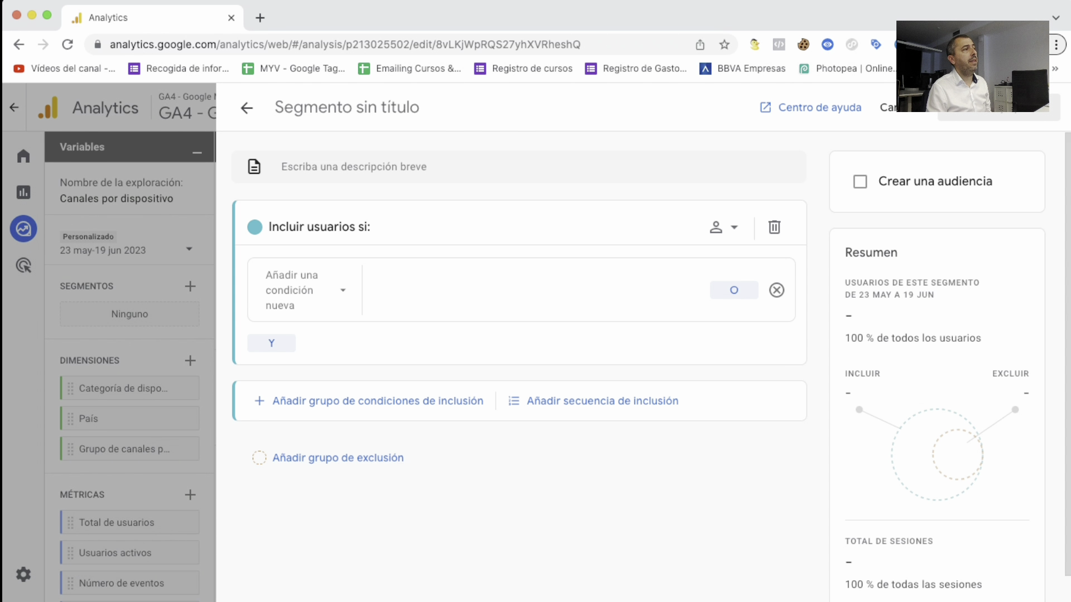
pyautogui.click(275, 107)
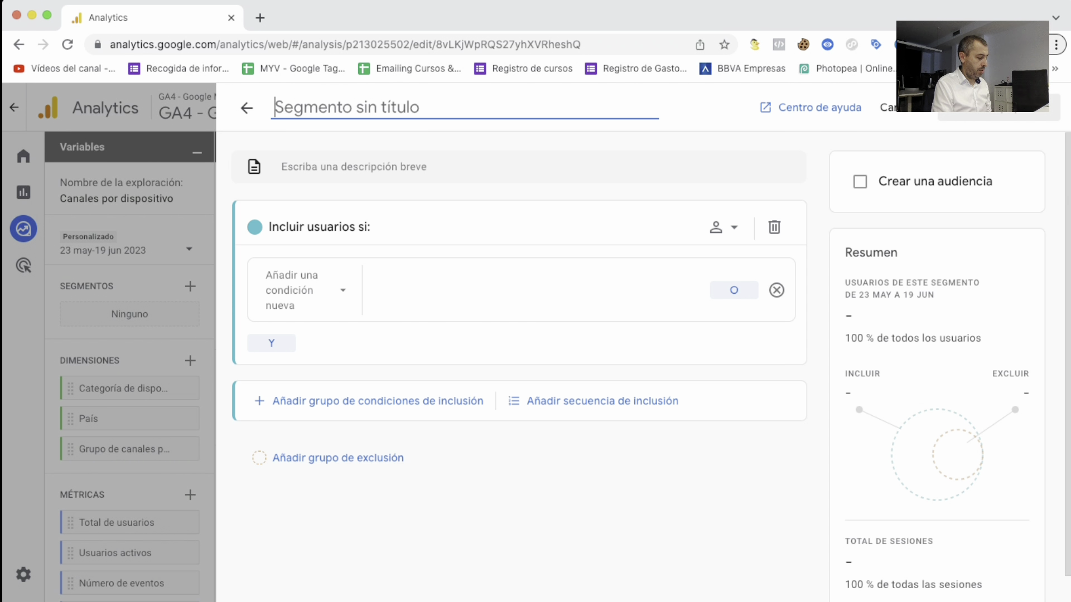
pyautogui.write('Usuario')
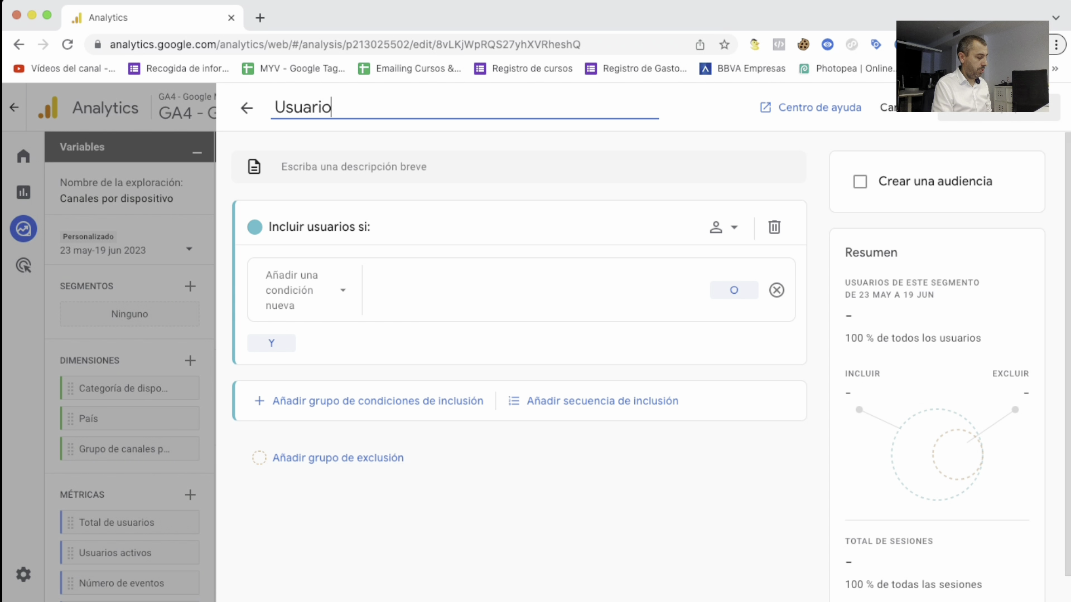
pyautogui.write('s desde ')
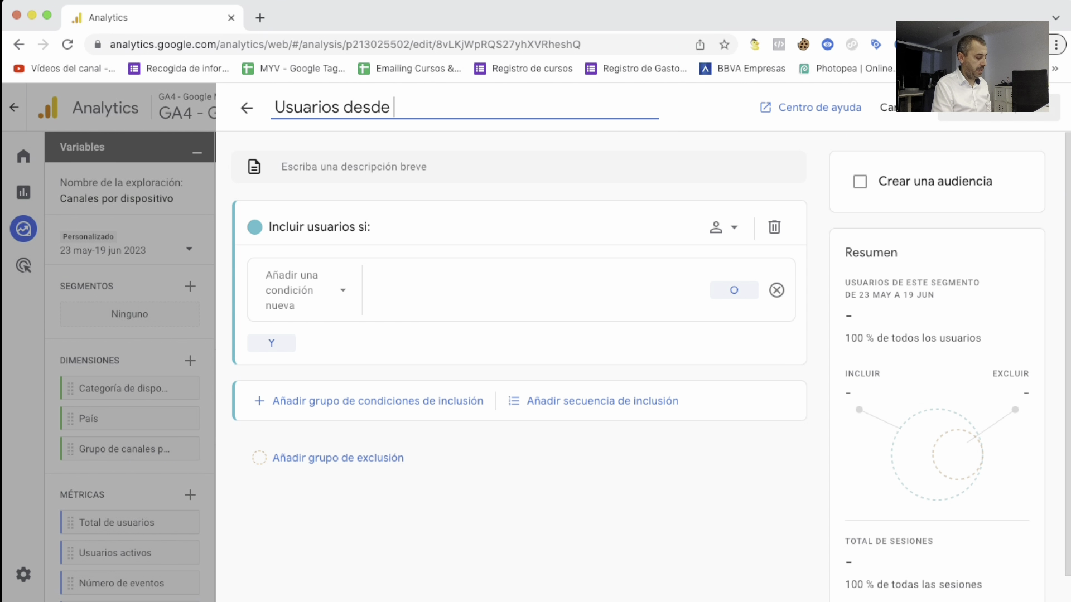
pyautogui.write('Canadá')
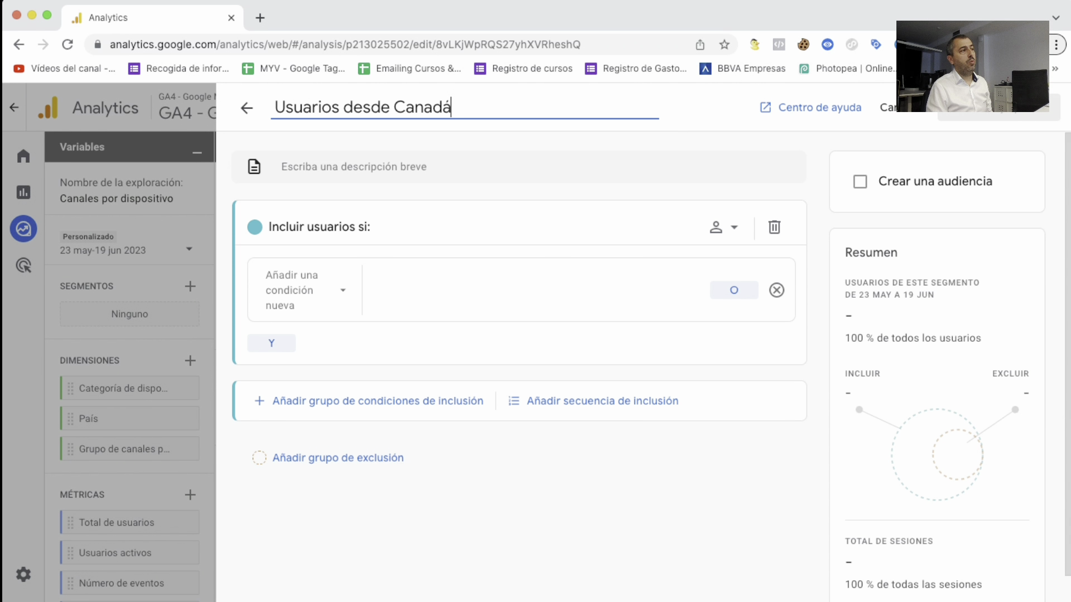
pyautogui.click(281, 167)
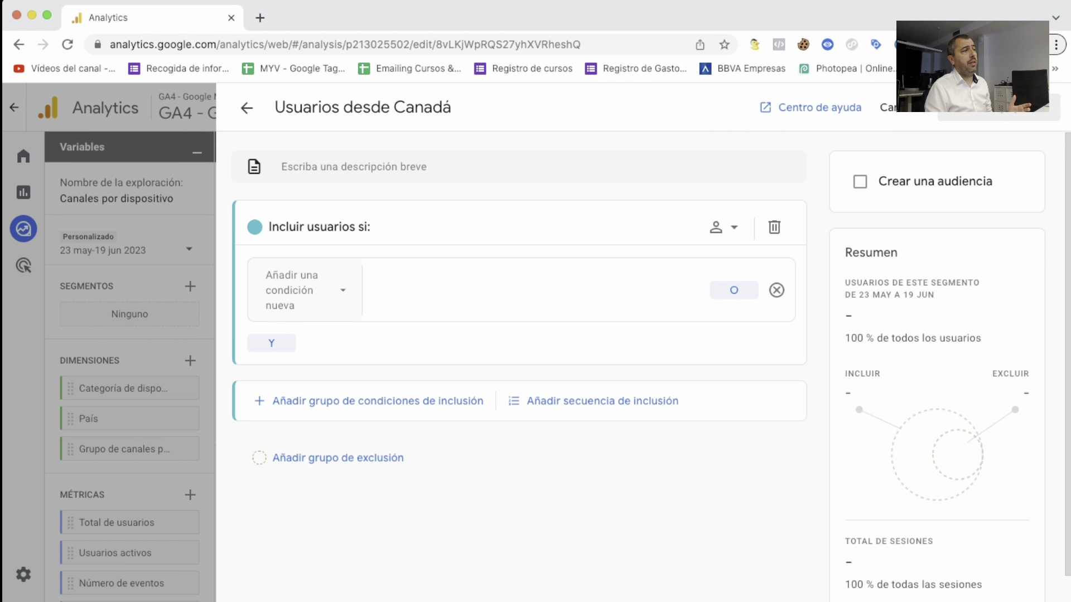
pyautogui.click(304, 290)
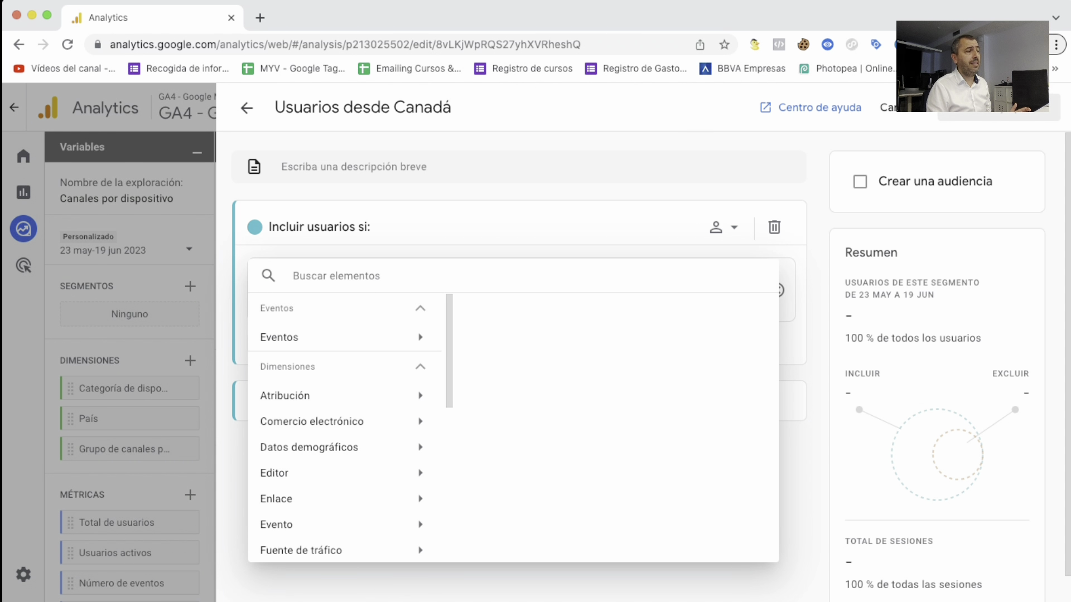
pyautogui.scroll(-5, 346, 424)
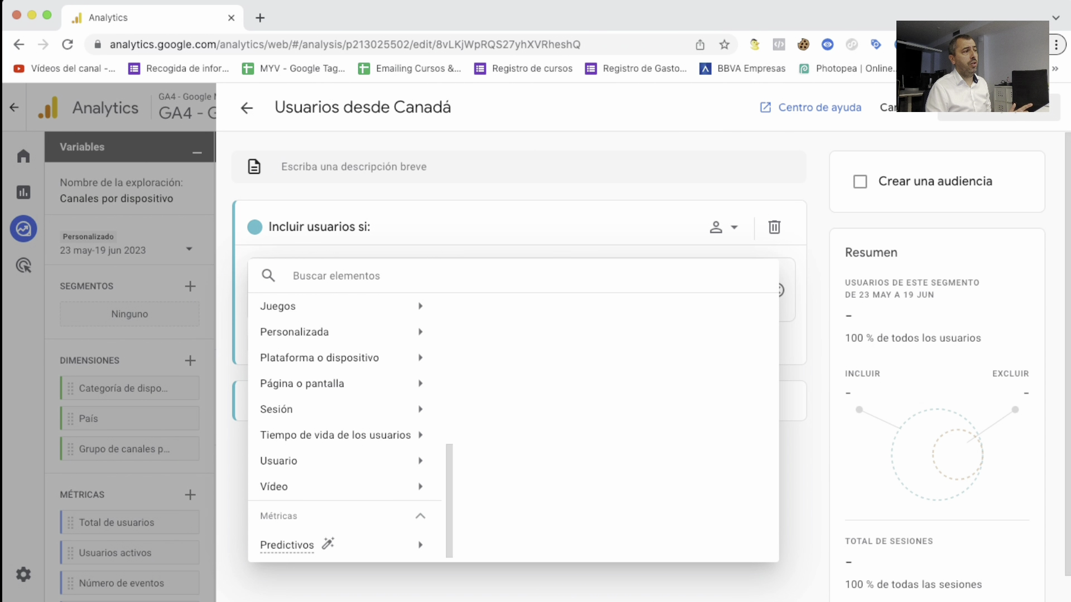
pyautogui.press('Escape')
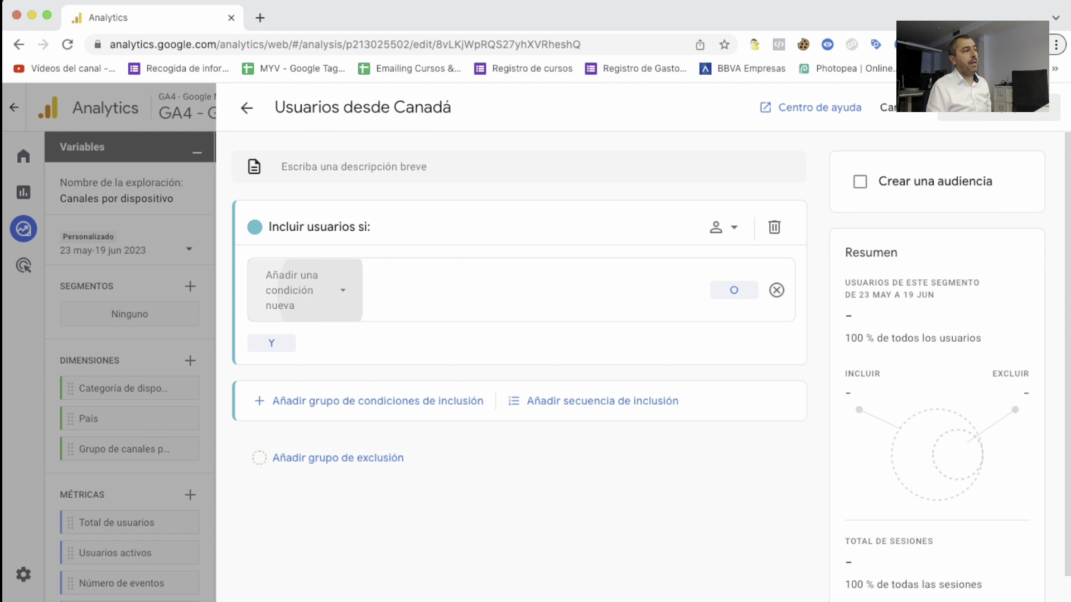
# Step: Add the País dimension from the Geografía category as the segment's inclusion condition
pyautogui.click(296, 290)
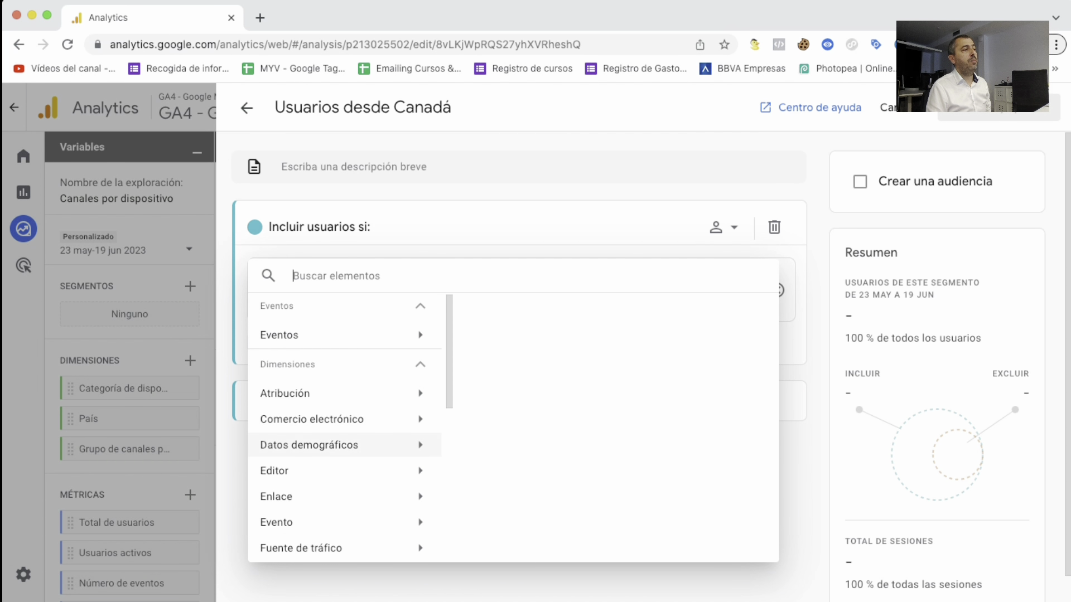
pyautogui.scroll(-2, 313, 444)
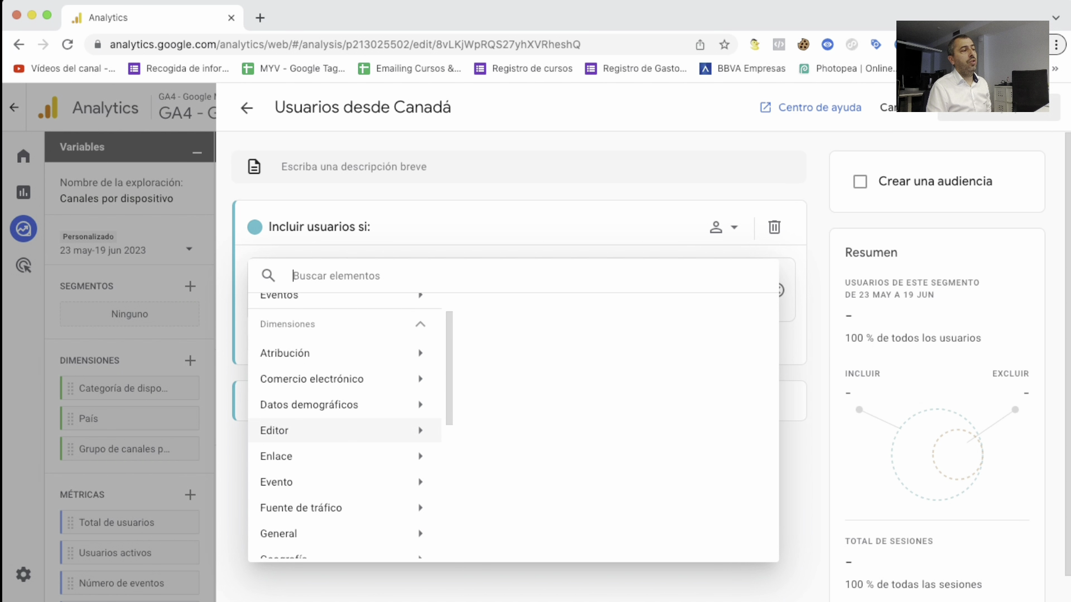
pyautogui.scroll(-4, 335, 391)
pyautogui.scroll(-8, 335, 390)
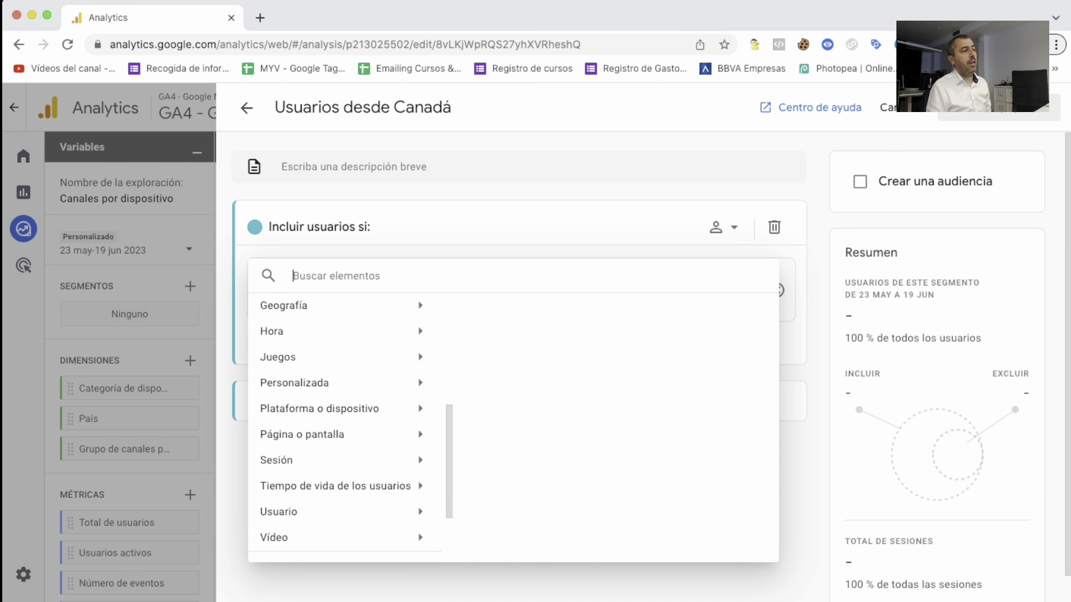
pyautogui.scroll(2, 335, 345)
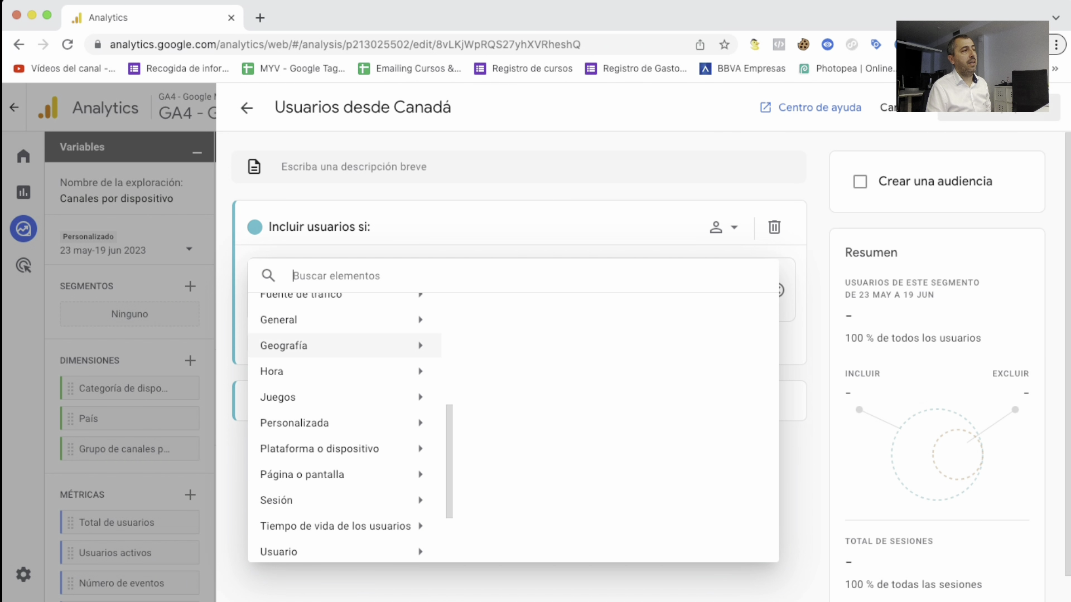
pyautogui.moveTo(335, 345)
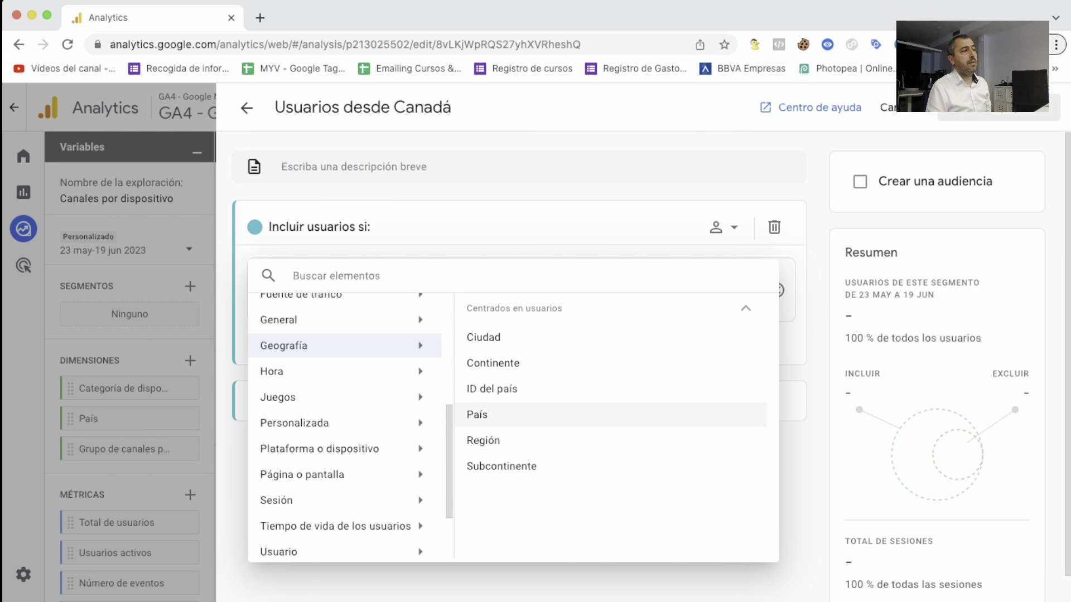
pyautogui.click(477, 414)
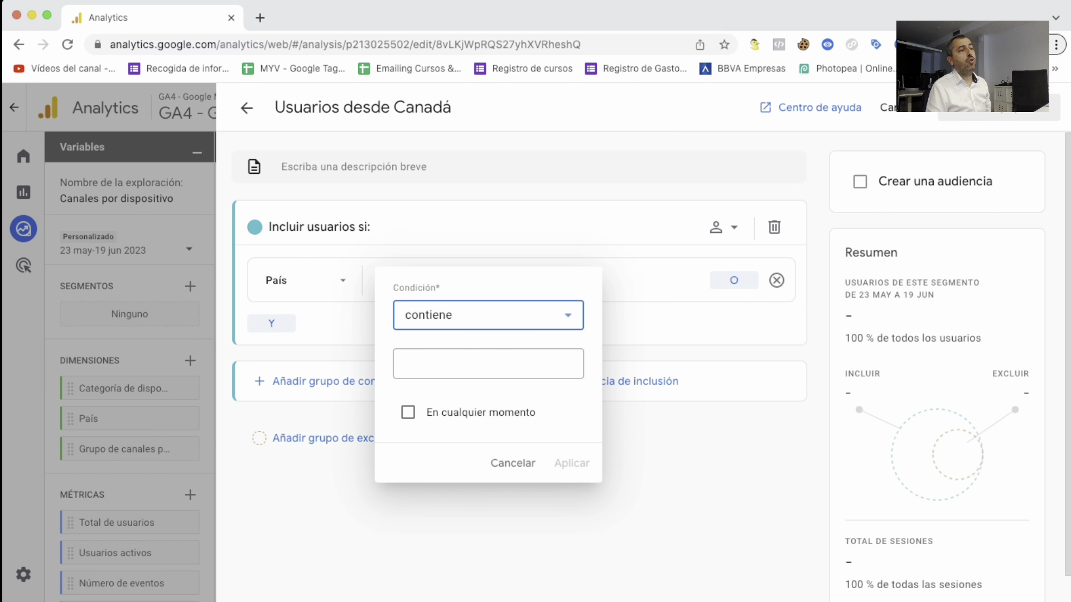
pyautogui.click(488, 315)
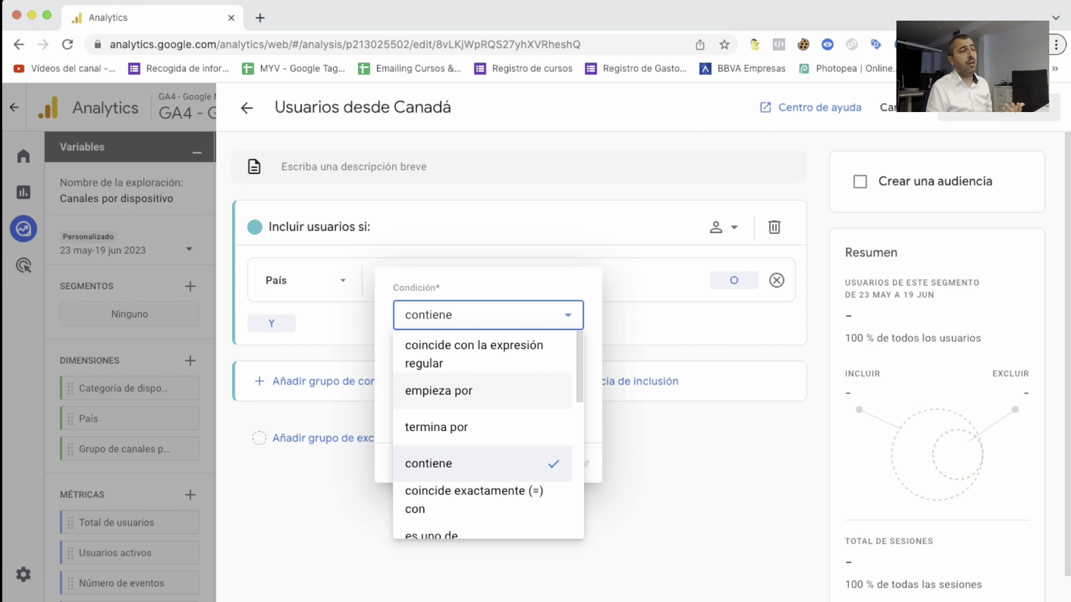
pyautogui.scroll(-1, 482, 435)
pyautogui.scroll(-5, 482, 435)
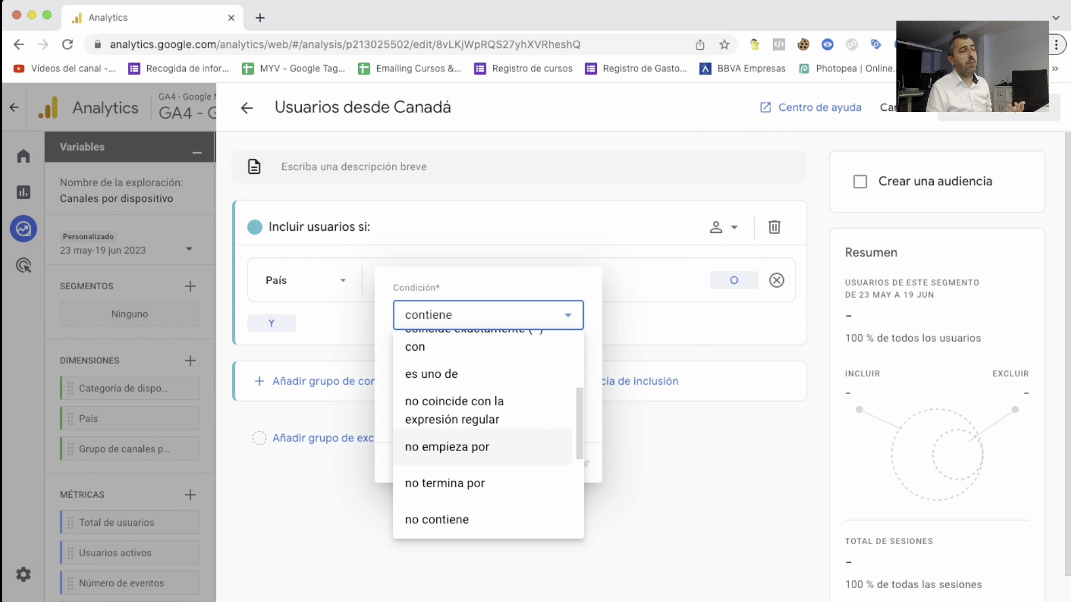
pyautogui.scroll(-4, 482, 435)
pyautogui.scroll(-4, 482, 504)
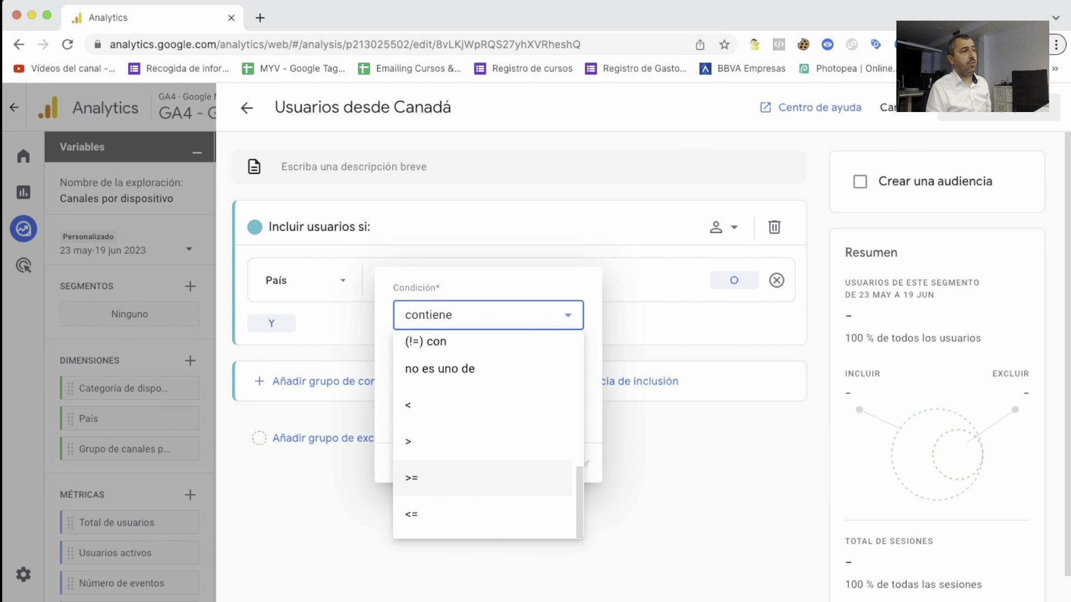
pyautogui.press('Escape')
# Step: Set the País condition to contain "Canada" at any point in time and apply it
pyautogui.click(488, 363)
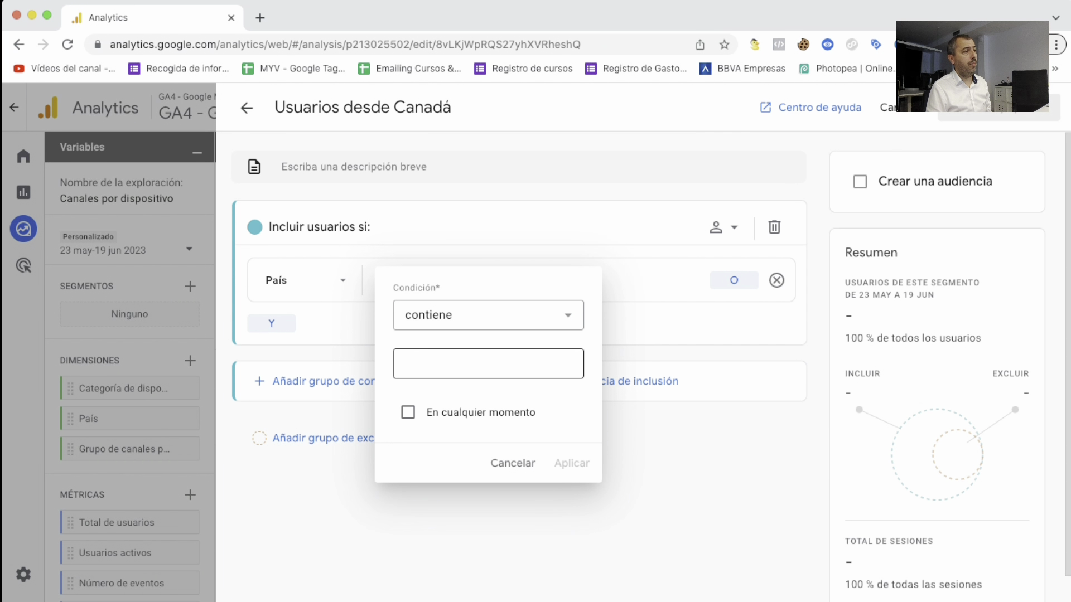
pyautogui.click(421, 439)
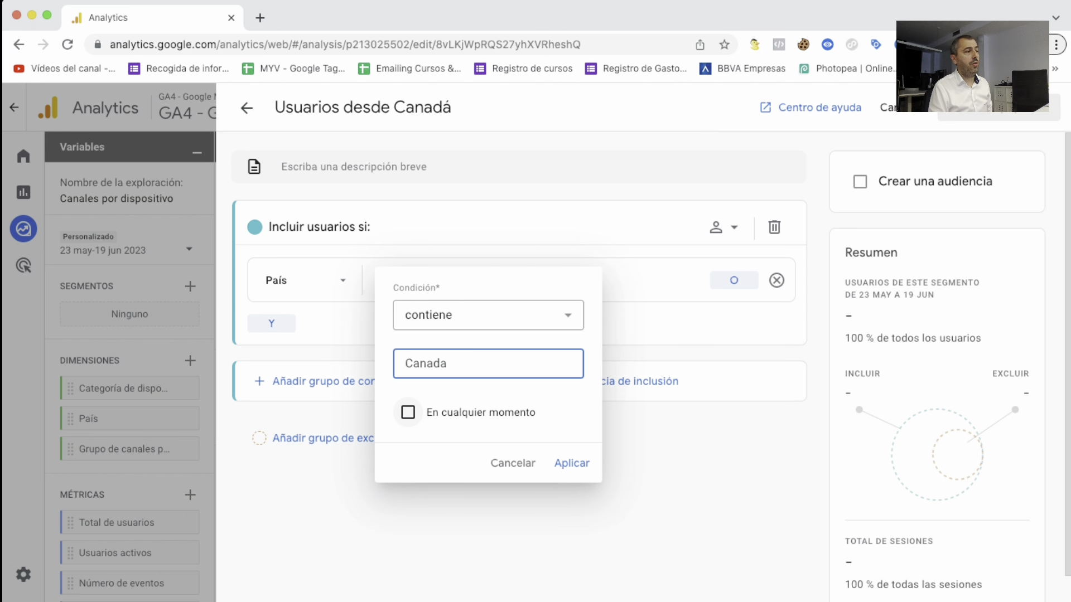
pyautogui.click(408, 412)
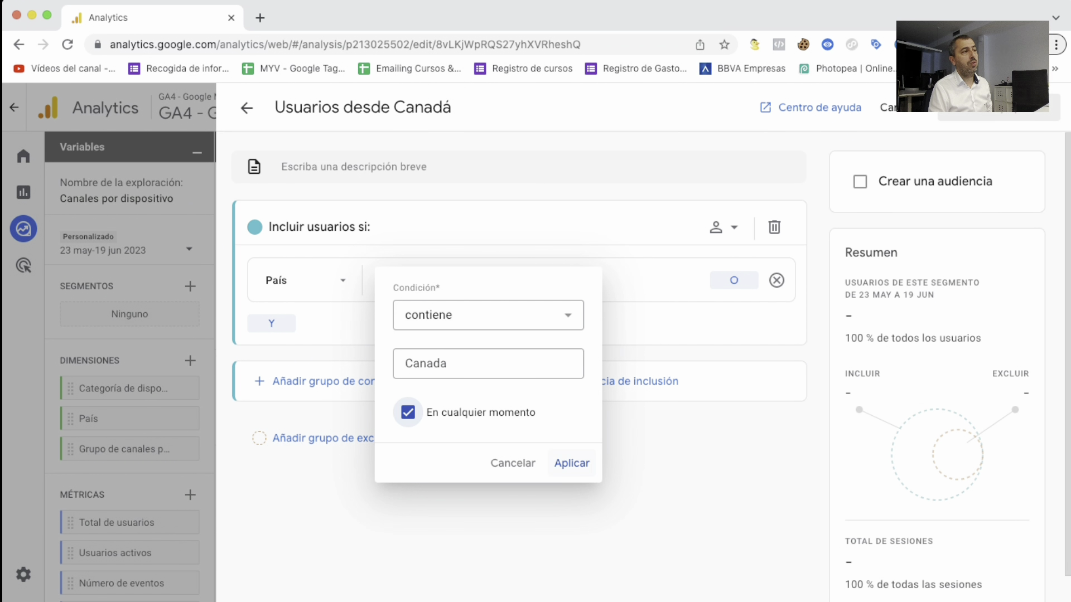
pyautogui.click(572, 463)
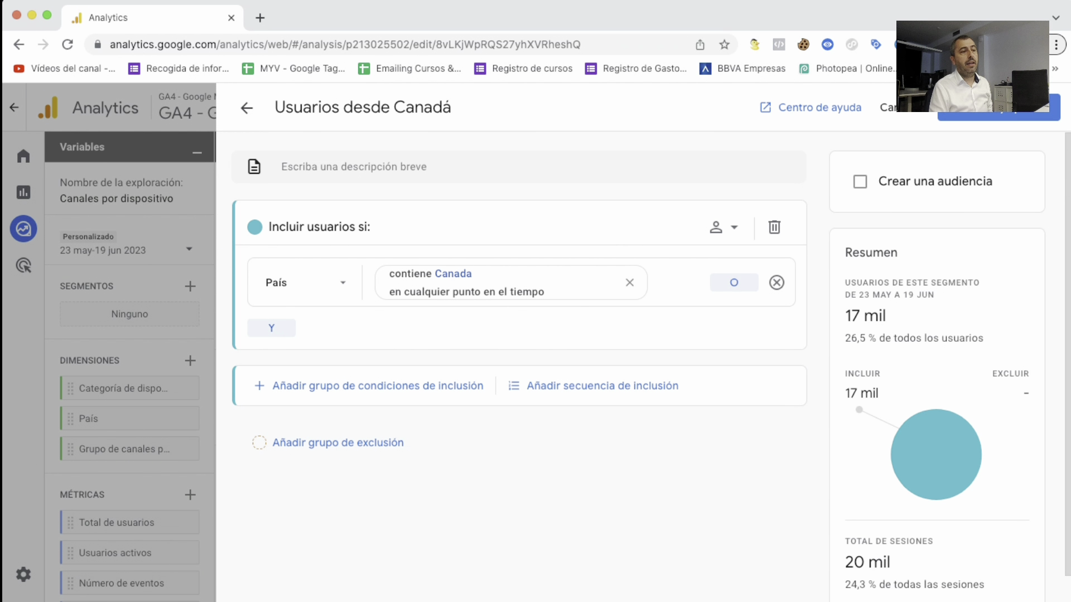
# Step: Add the session_start event to the inclusion group as a second condition that must hold together with País
pyautogui.scroll(-1, 651, 366)
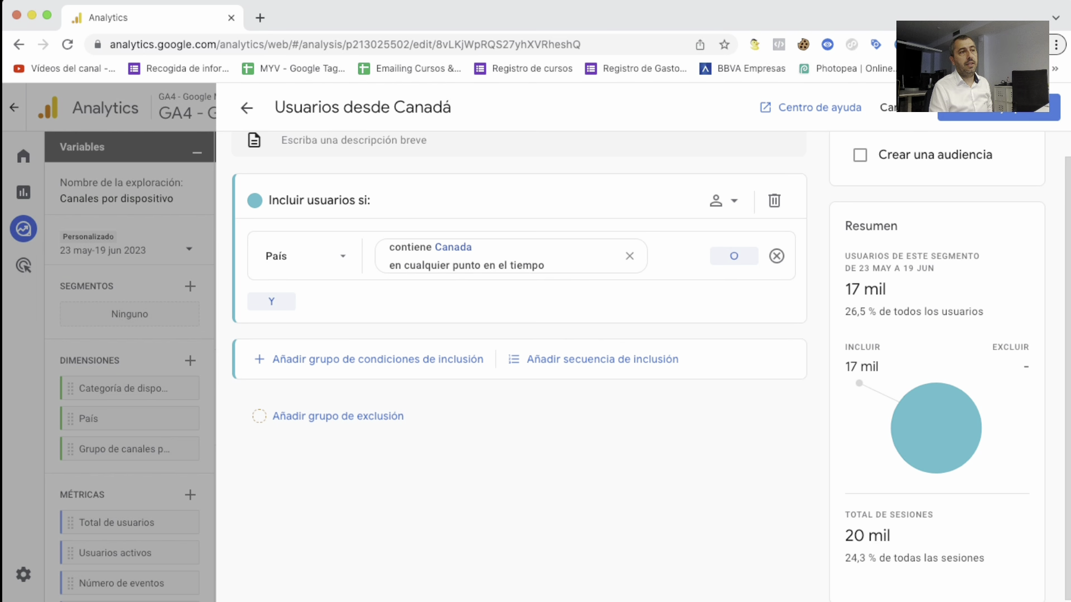
pyautogui.scroll(1, 651, 367)
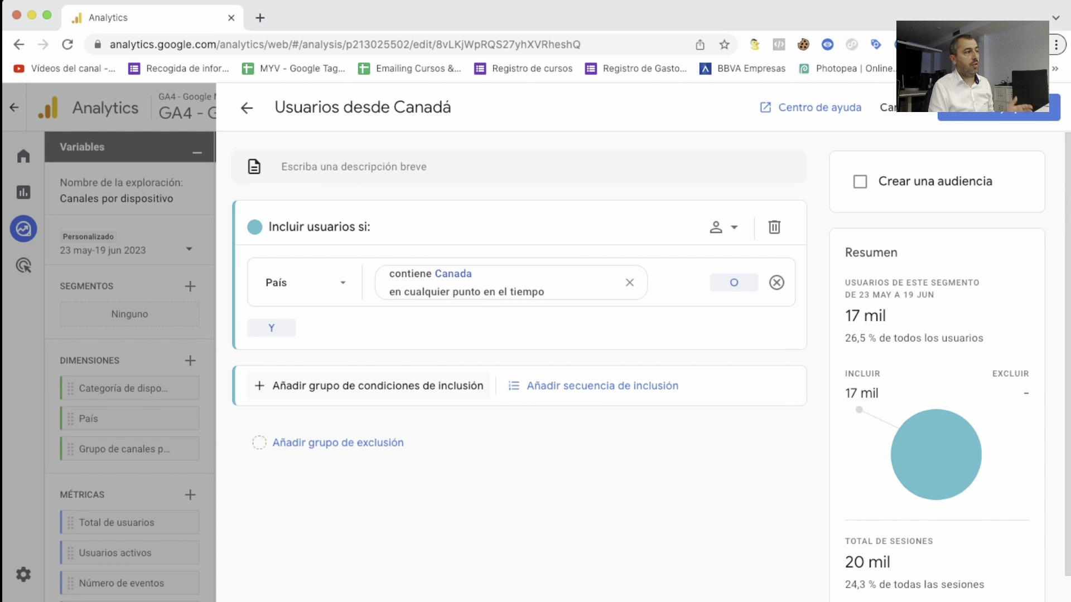
pyautogui.click(271, 328)
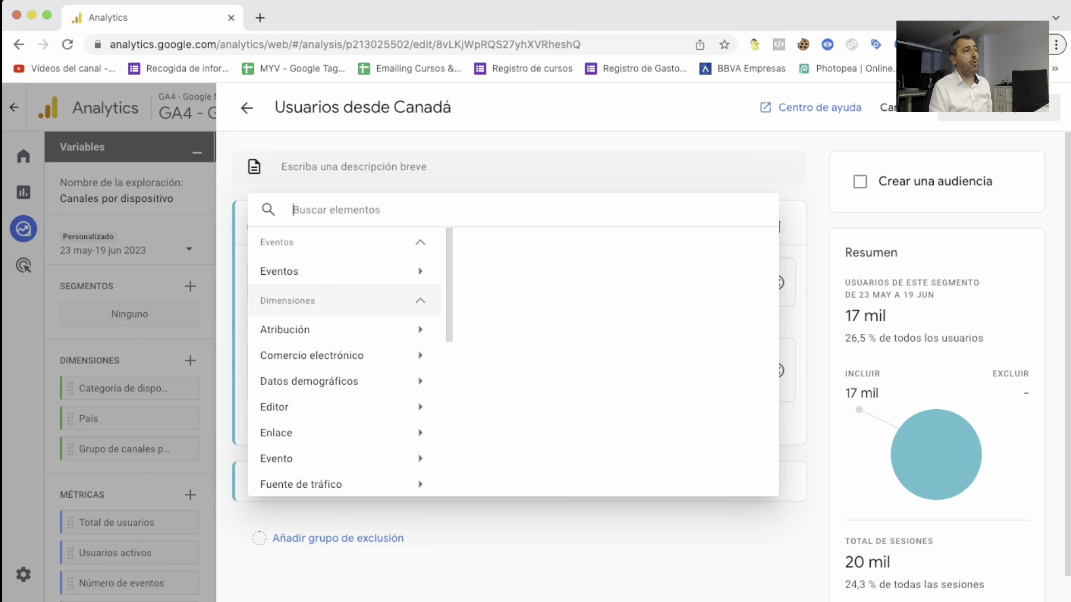
pyautogui.click(335, 271)
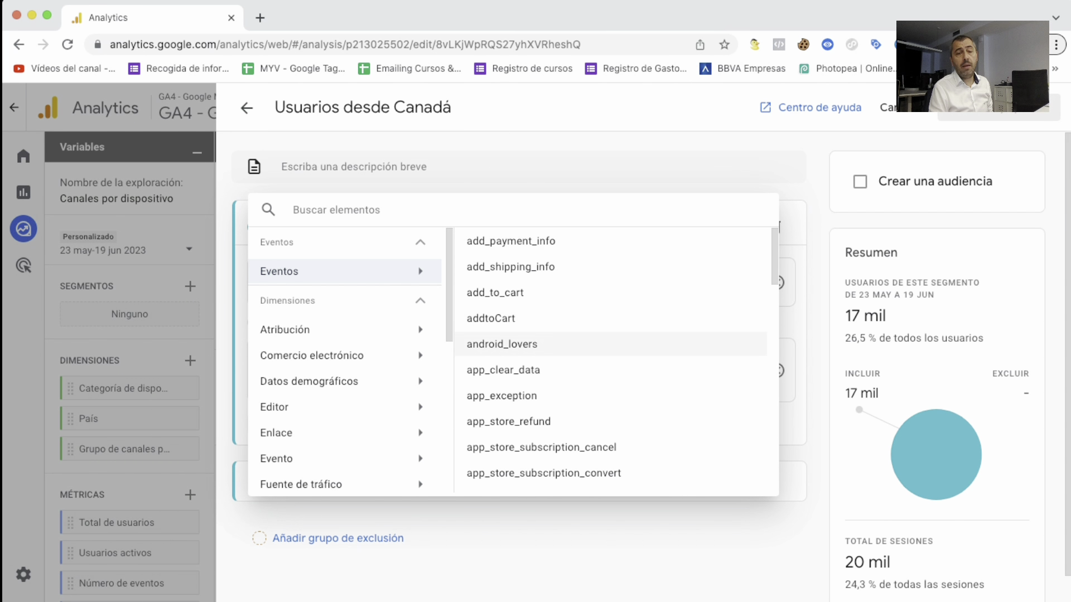
pyautogui.scroll(-10, 558, 362)
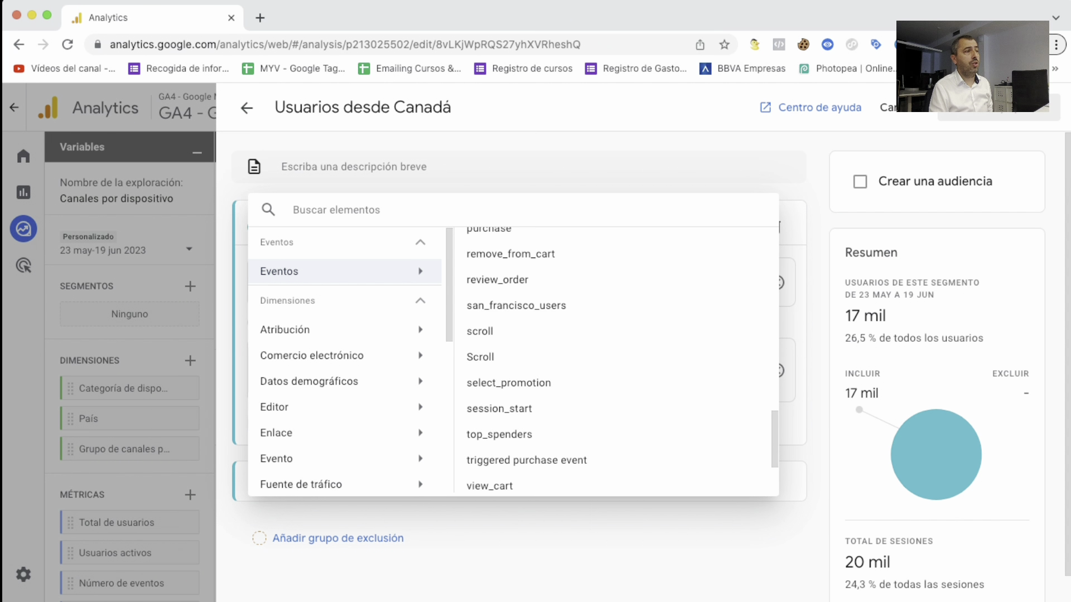
pyautogui.scroll(3, 558, 362)
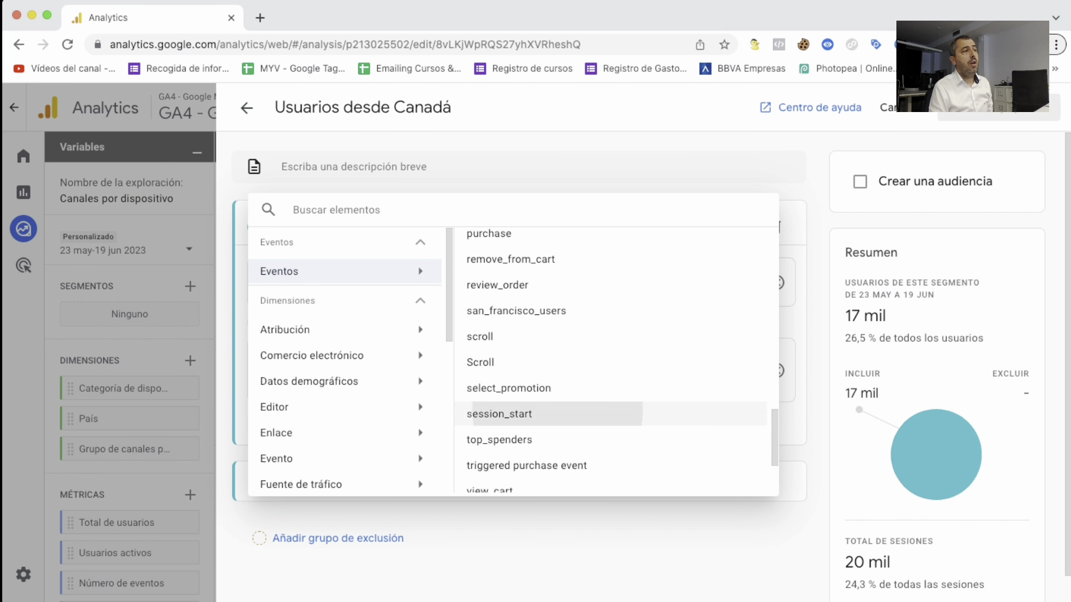
pyautogui.click(499, 414)
# Step: Try a Session content parameter greater than 2 on session_start, discard it, and remove the session_start condition
pyautogui.click(440, 363)
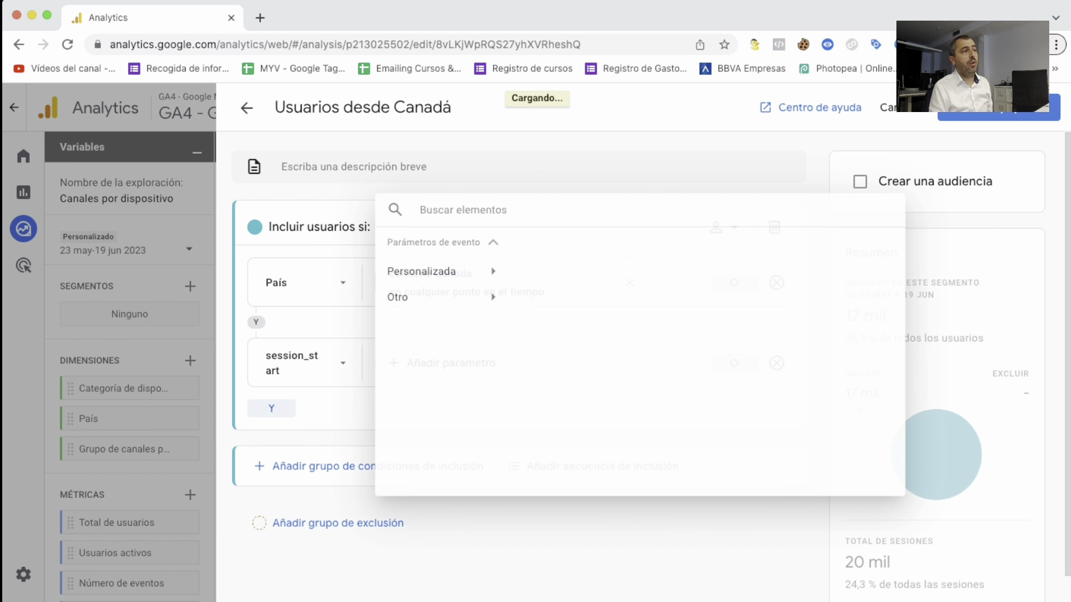
pyautogui.click(421, 271)
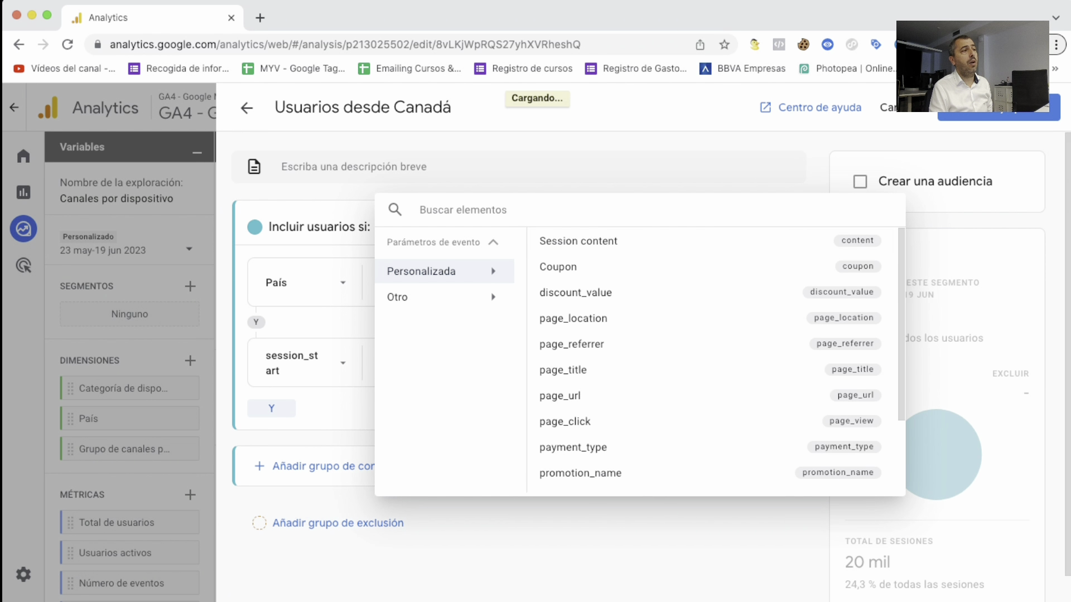
pyautogui.click(579, 241)
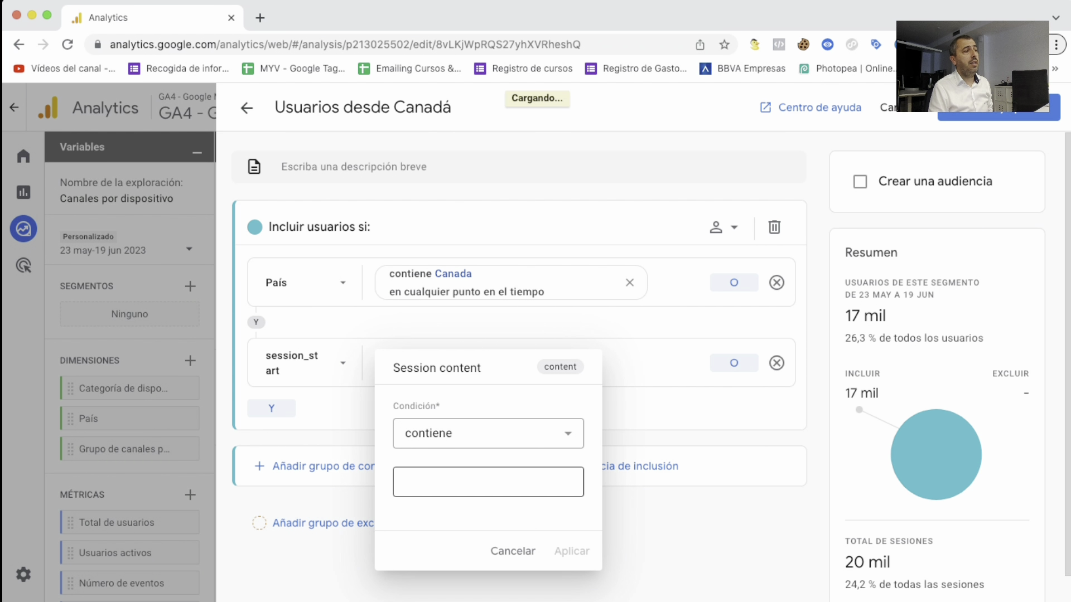
pyautogui.click(488, 433)
pyautogui.scroll(-3, 485, 313)
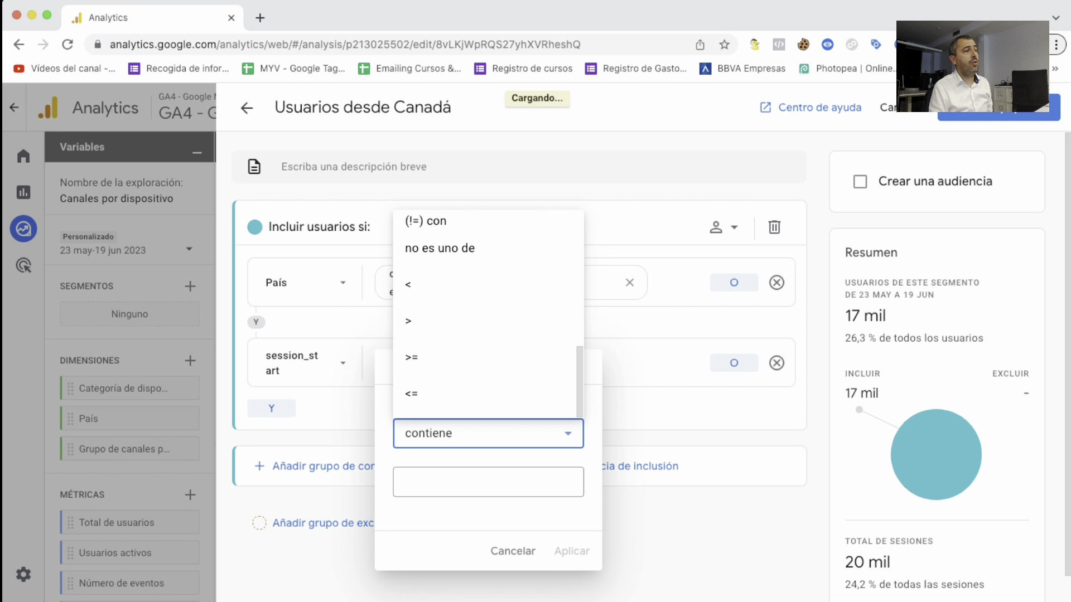
pyautogui.click(409, 321)
pyautogui.click(488, 482)
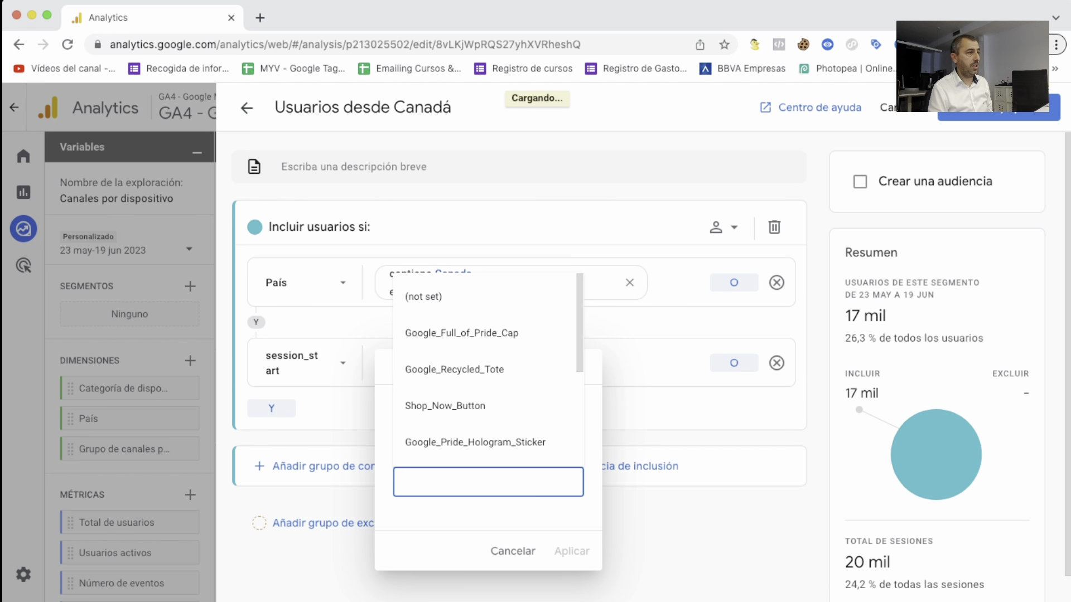
pyautogui.write('2')
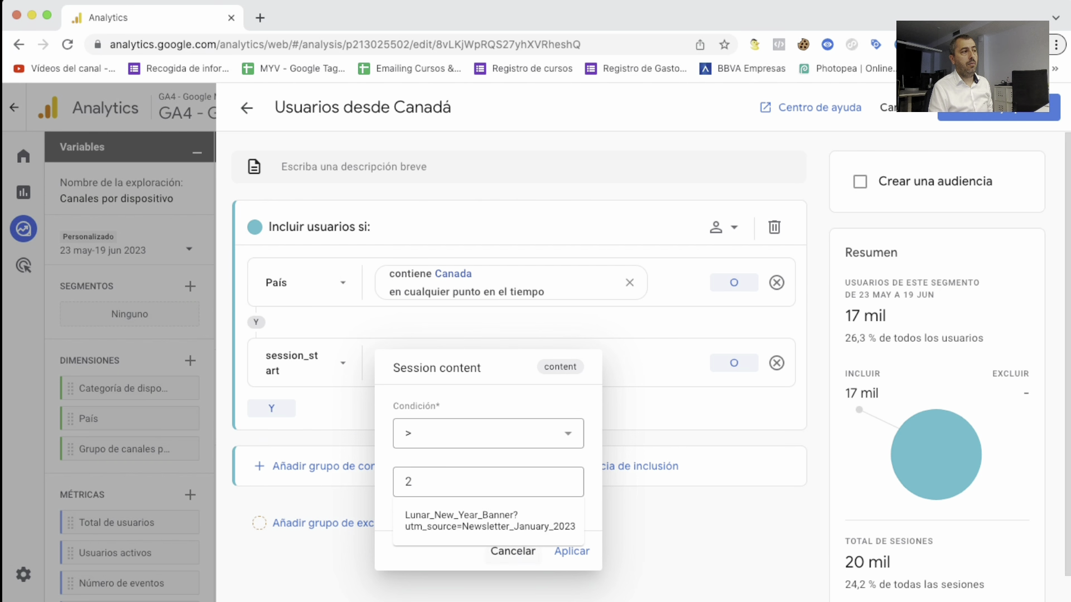
pyautogui.click(512, 551)
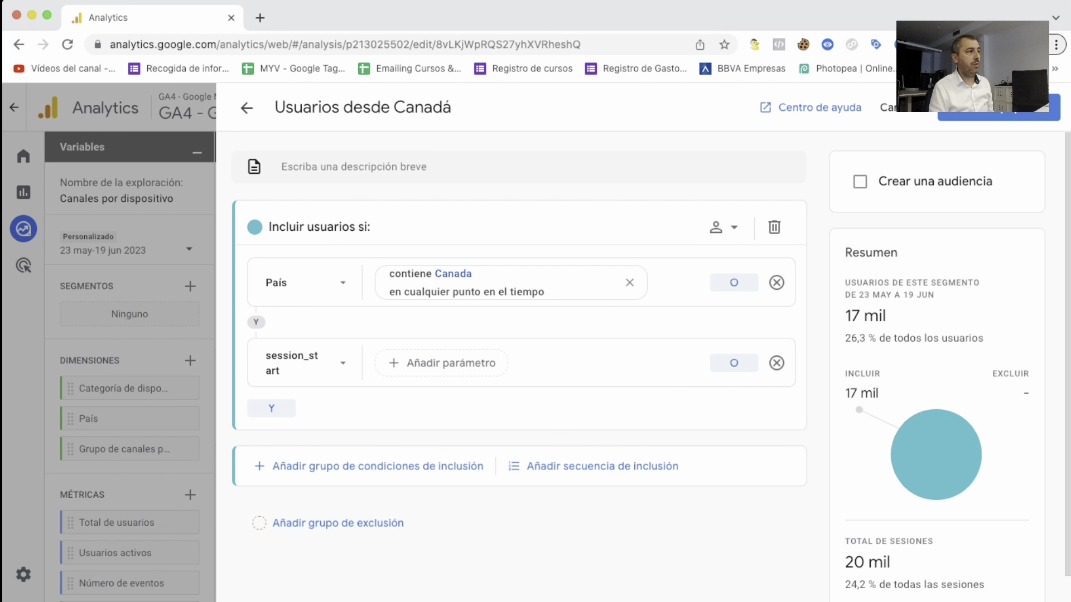
pyautogui.click(777, 363)
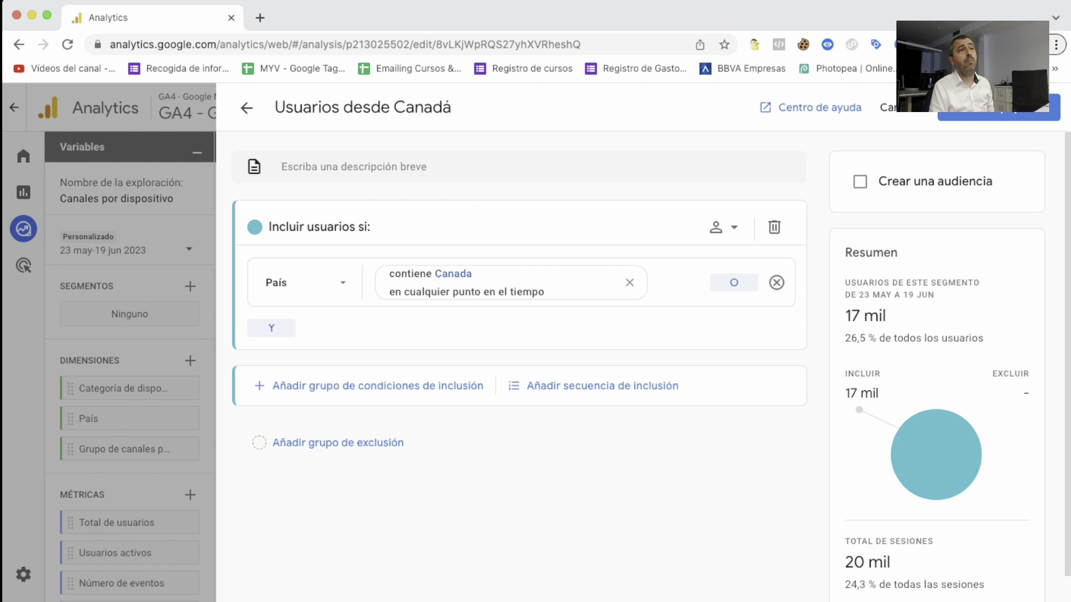
# Step: Check the audience creation options, leave audience creation disabled, and save and apply the segment to the exploration
pyautogui.click(859, 181)
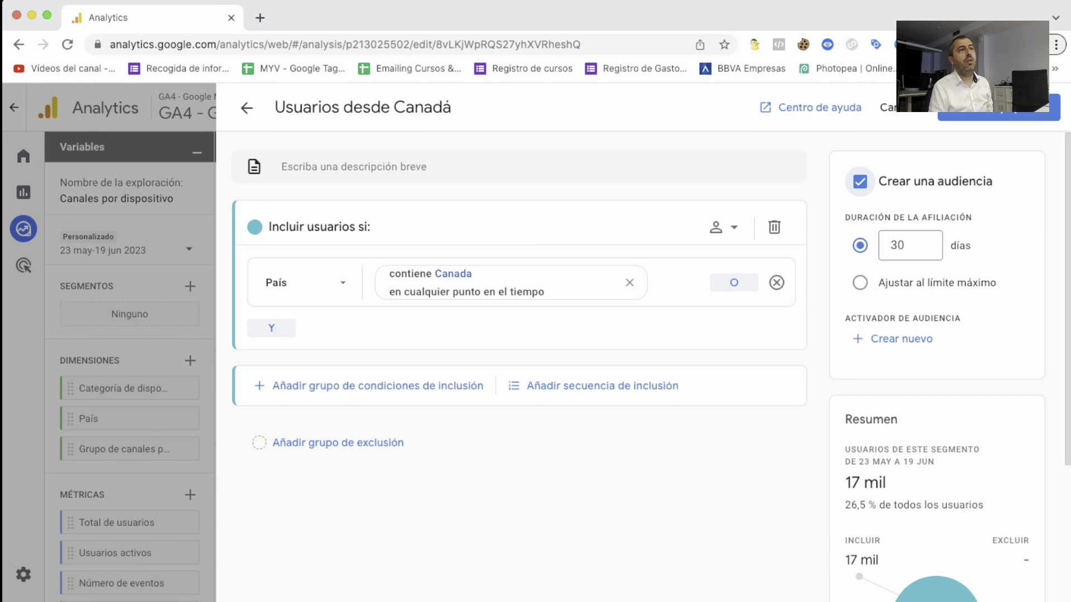
pyautogui.click(859, 181)
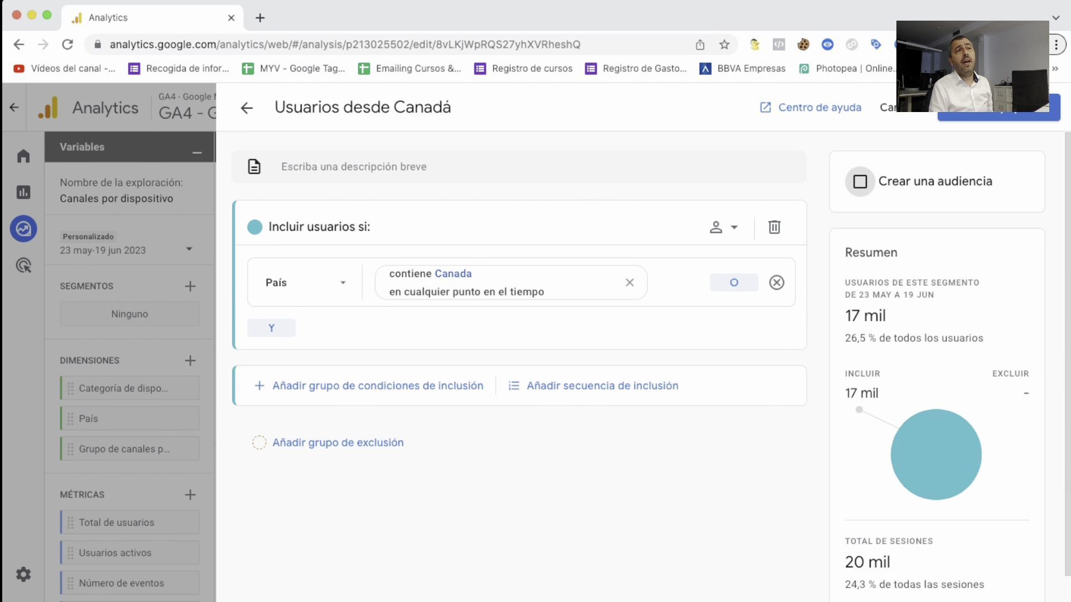
pyautogui.click(998, 115)
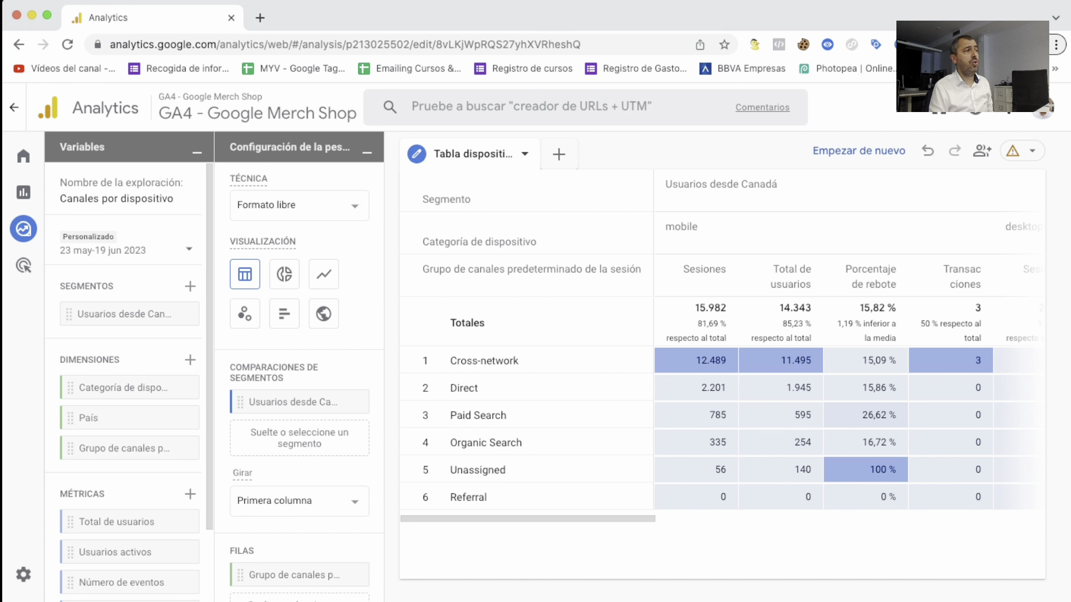
# Step: Review the custom segment types offered for a new segment without creating one
pyautogui.click(190, 286)
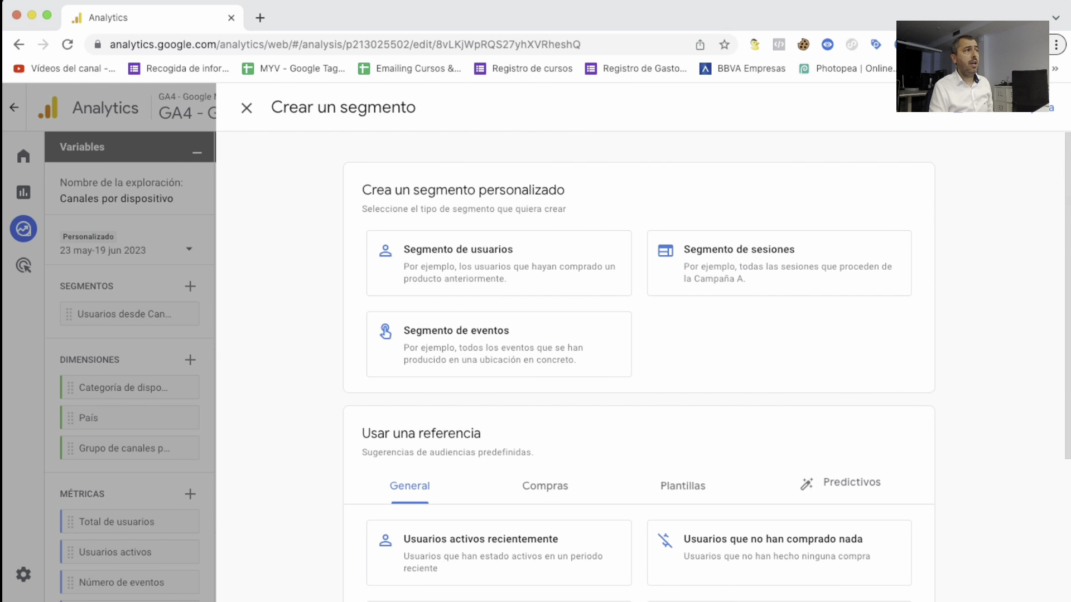
pyautogui.click(246, 108)
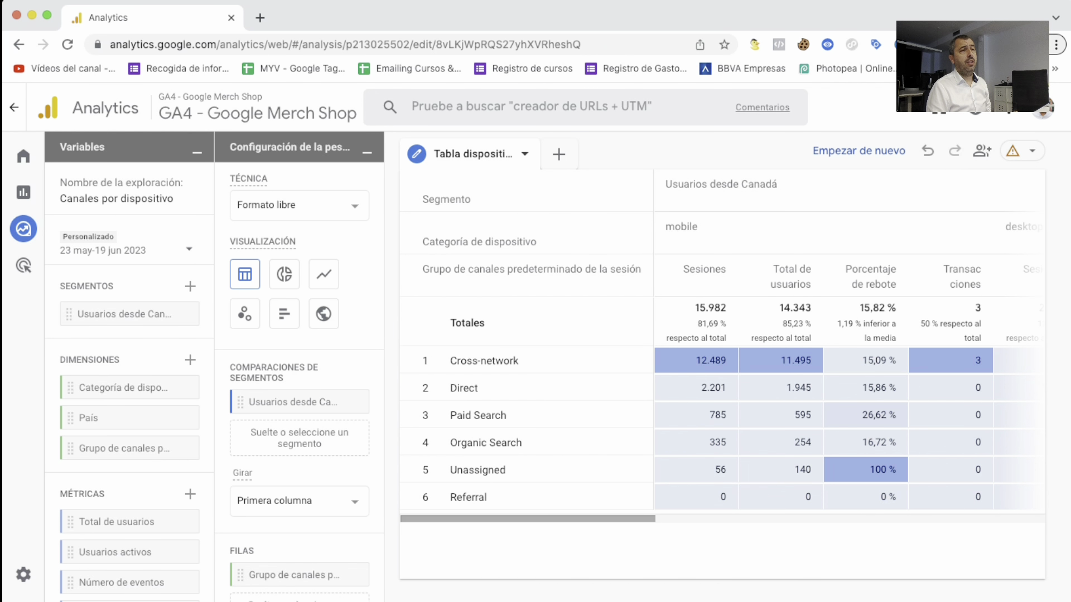
# Step: Examine the segmented table's channel metrics across the mobile, desktop and tablet columns
pyautogui.hscroll(10, 719, 346)
pyautogui.hscroll(5, 719, 346)
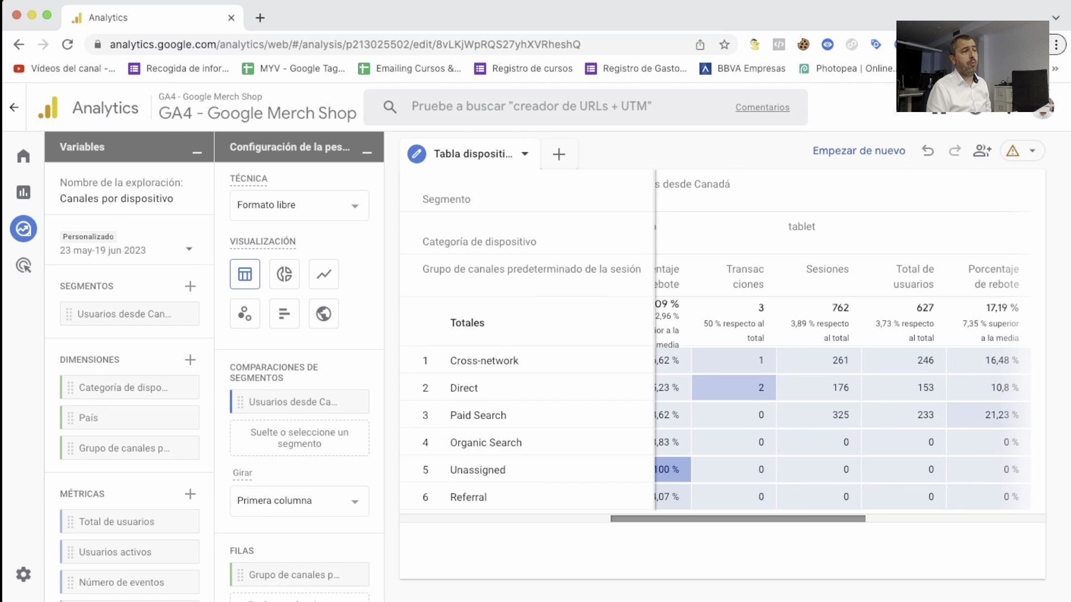
pyautogui.hscroll(-15, 719, 346)
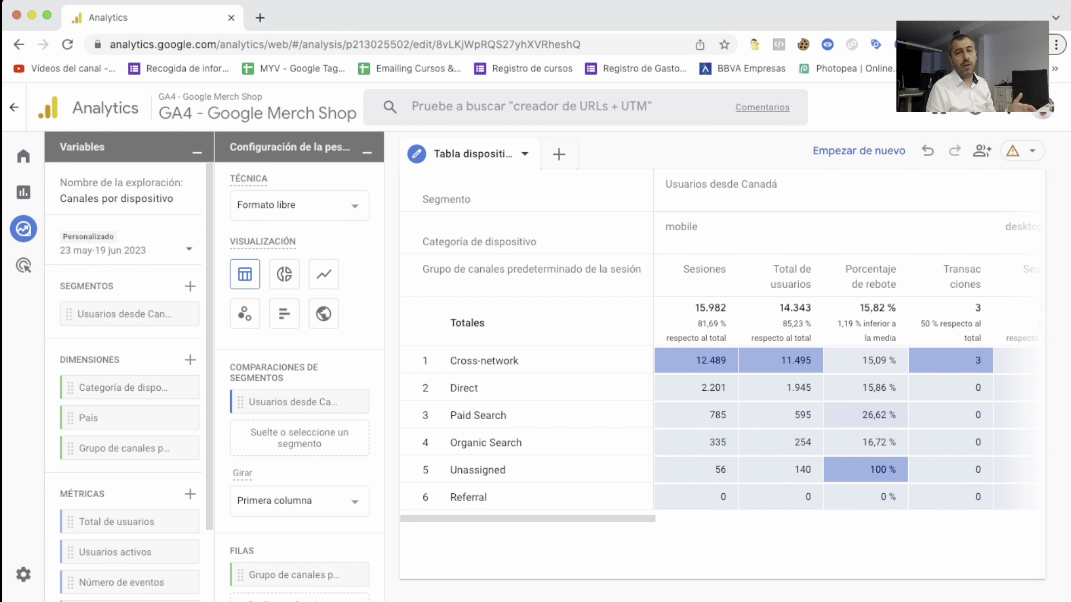
# Step: Remove the "Usuarios desde Canadá" segment from the table's segment comparisons, keeping it among the exploration's variables
pyautogui.click(179, 314)
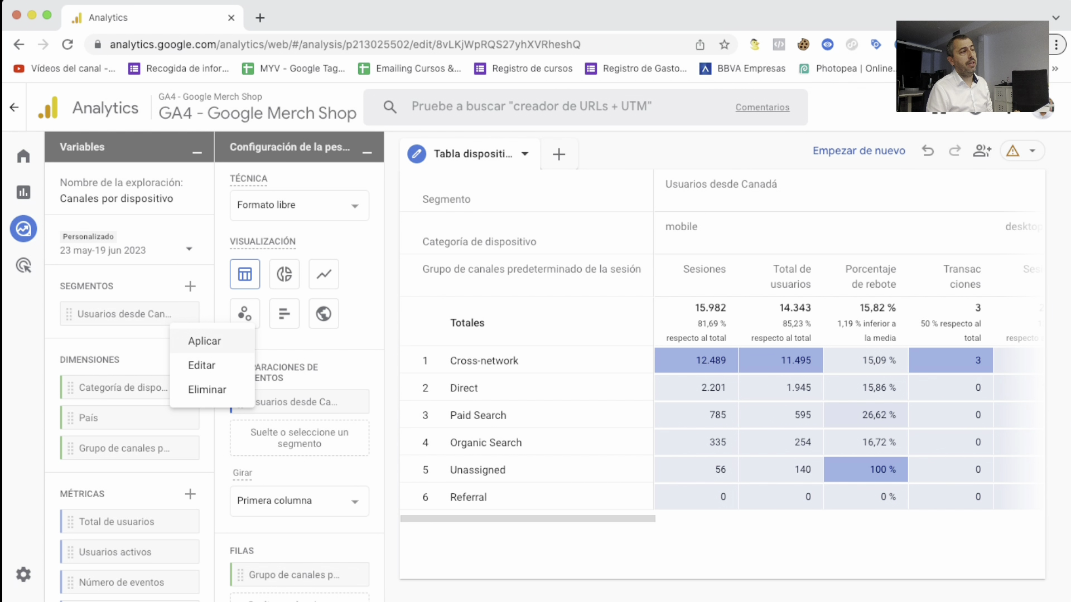
pyautogui.press('Escape')
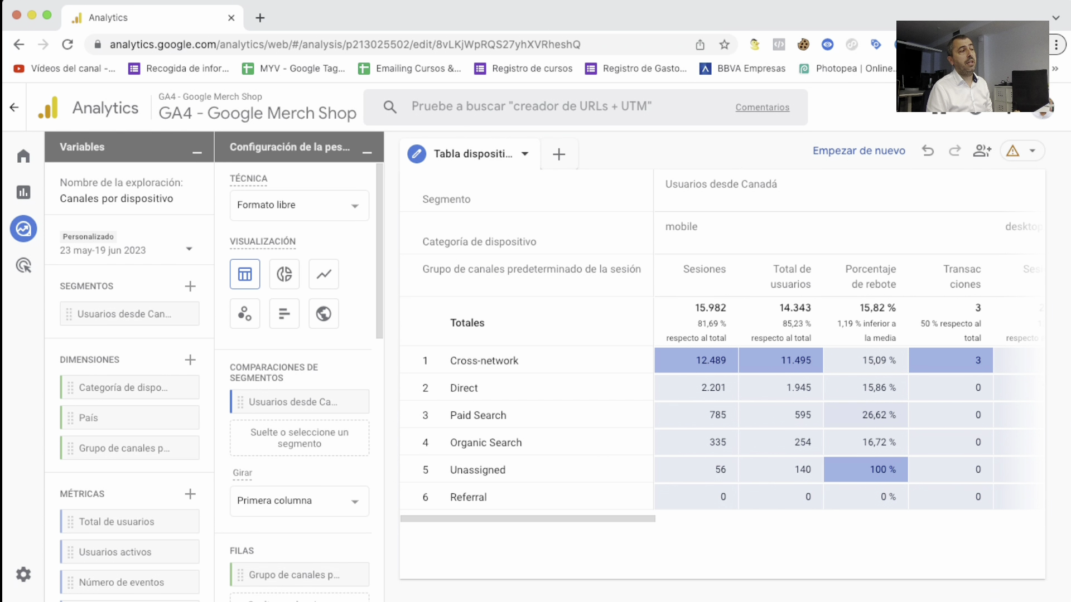
pyautogui.moveTo(299, 401)
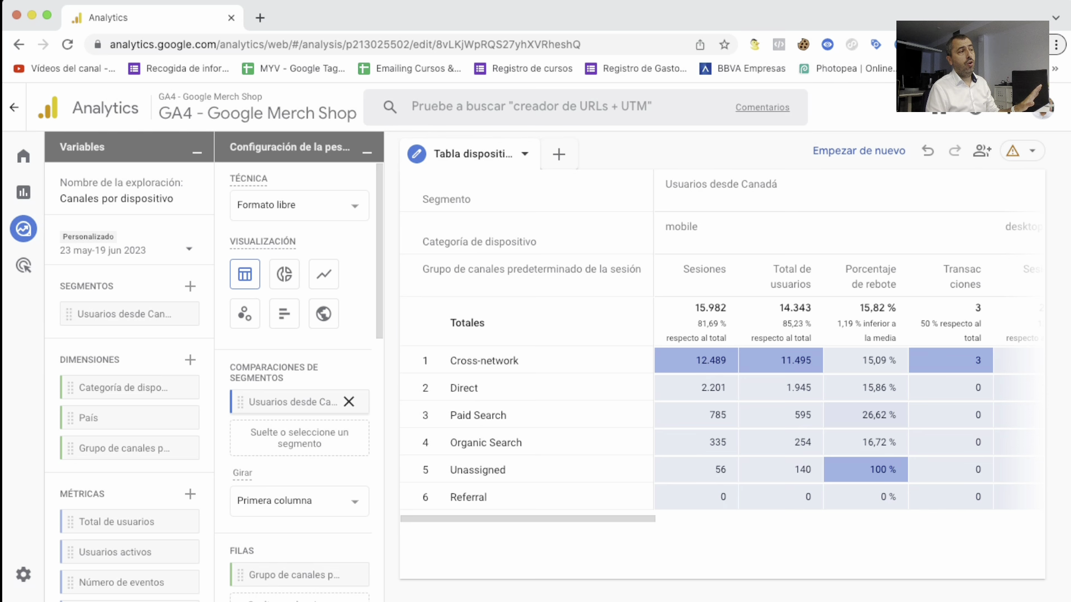
pyautogui.click(349, 401)
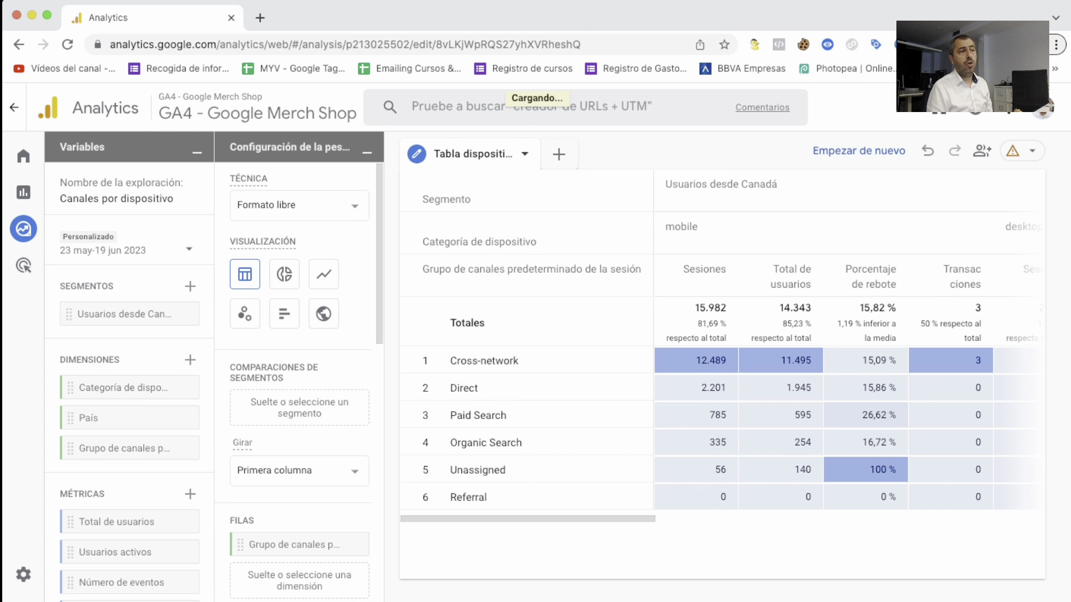